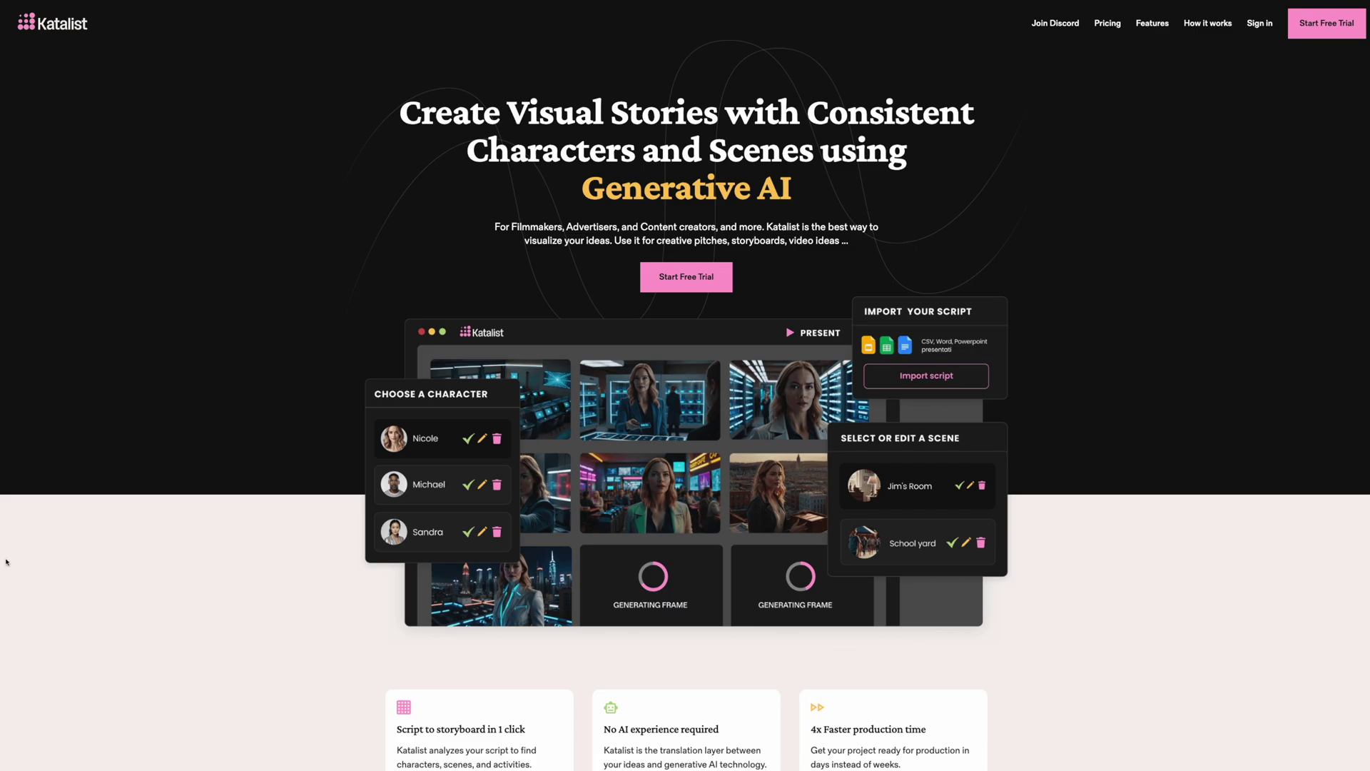
- Scroll down through the landing page's how-it-works steps
scroll(349, 594, "down", 10)
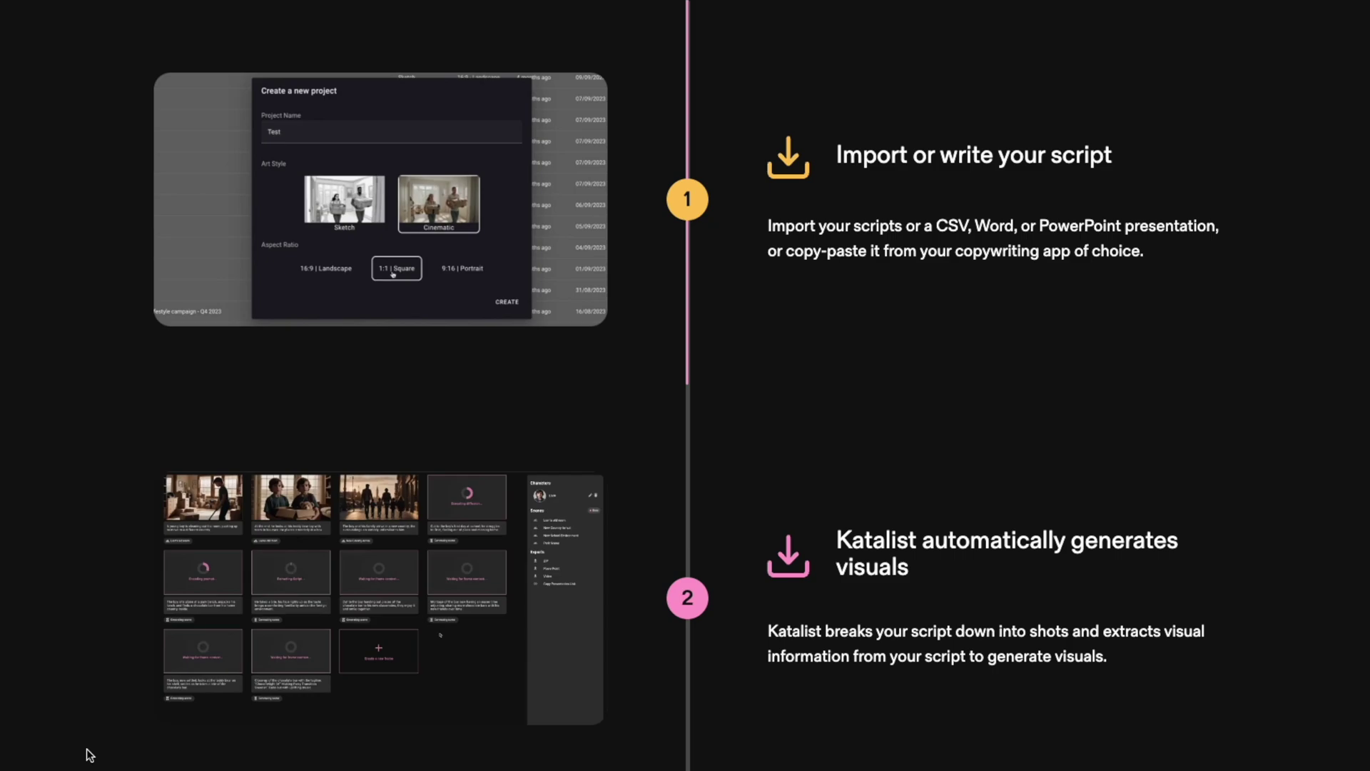
scroll(89, 755, "down", 3)
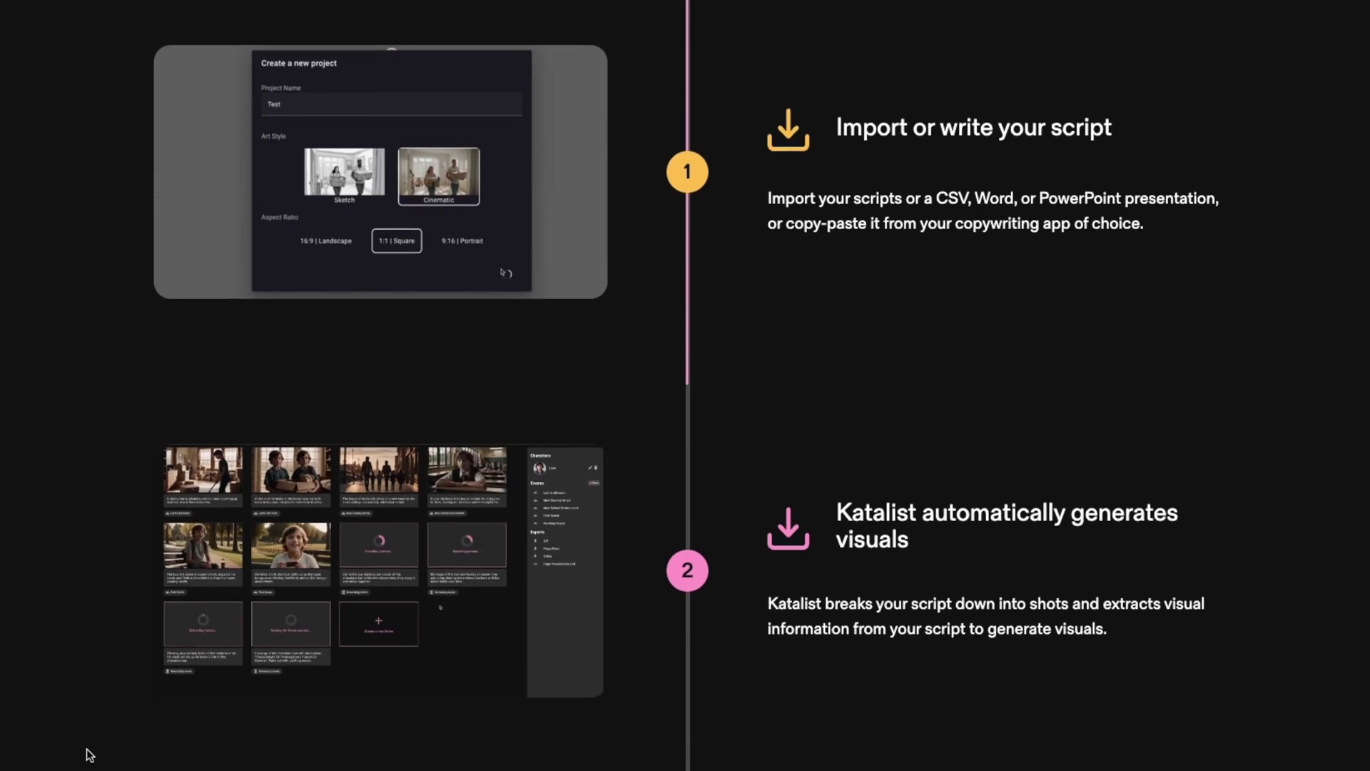
scroll(89, 754, "down", 3)
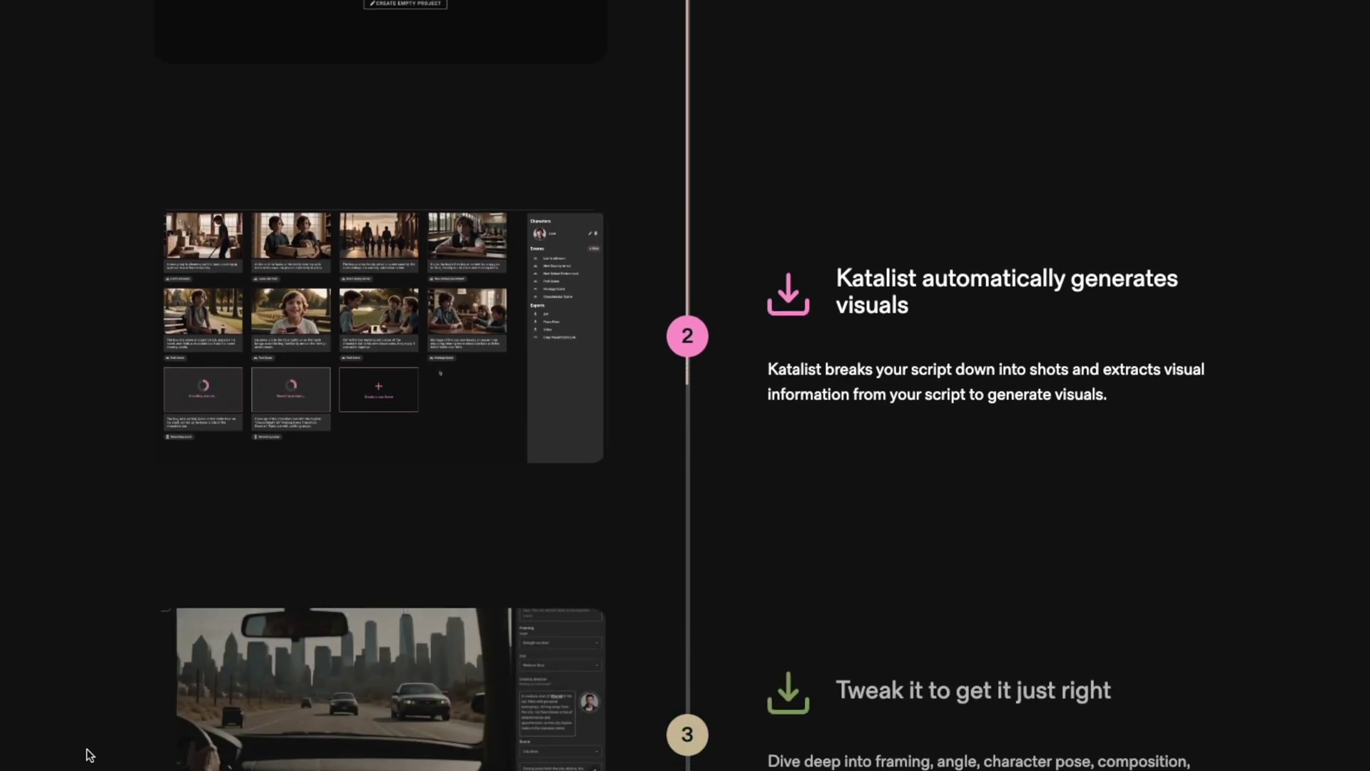
scroll(89, 755, "down", 3)
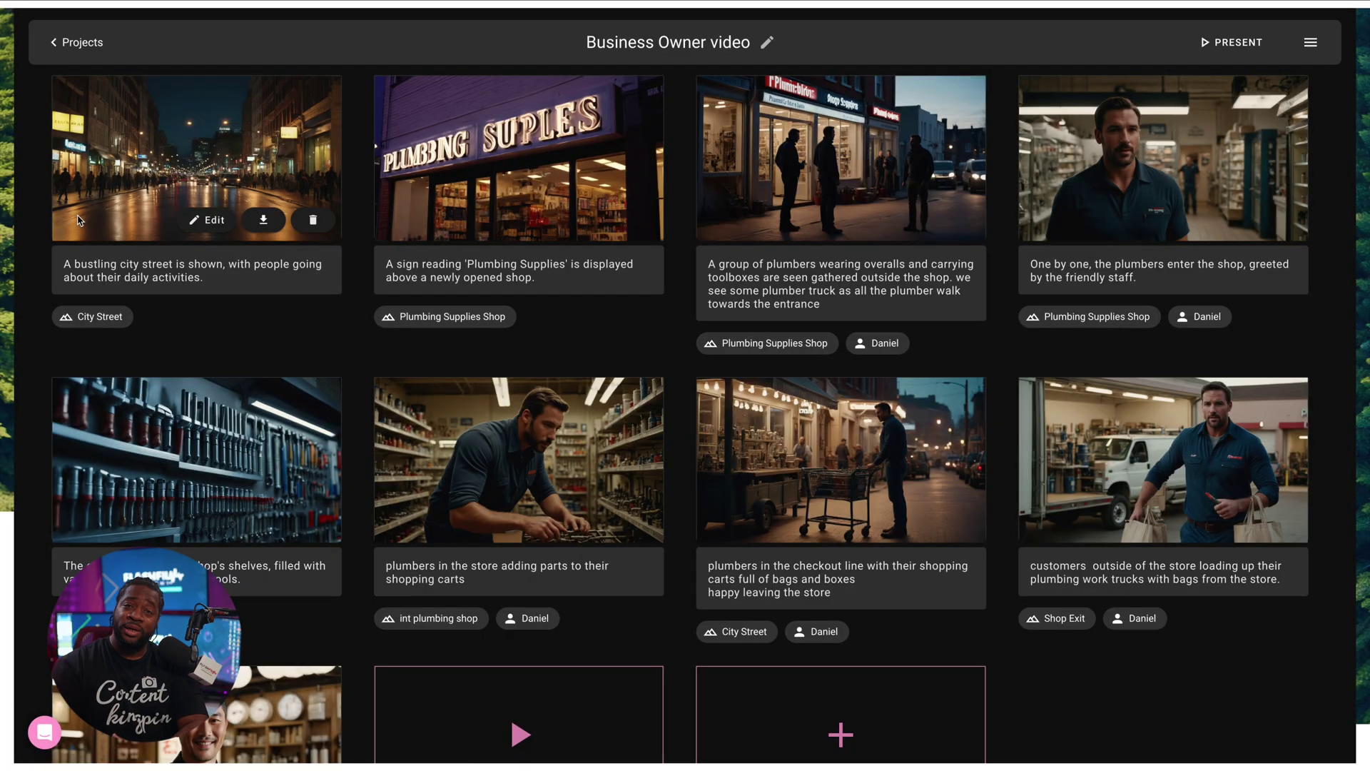
- Create a new Sketch-style 16:9 landscape project named 'Shop video'
scroll(79, 220, "down", 1)
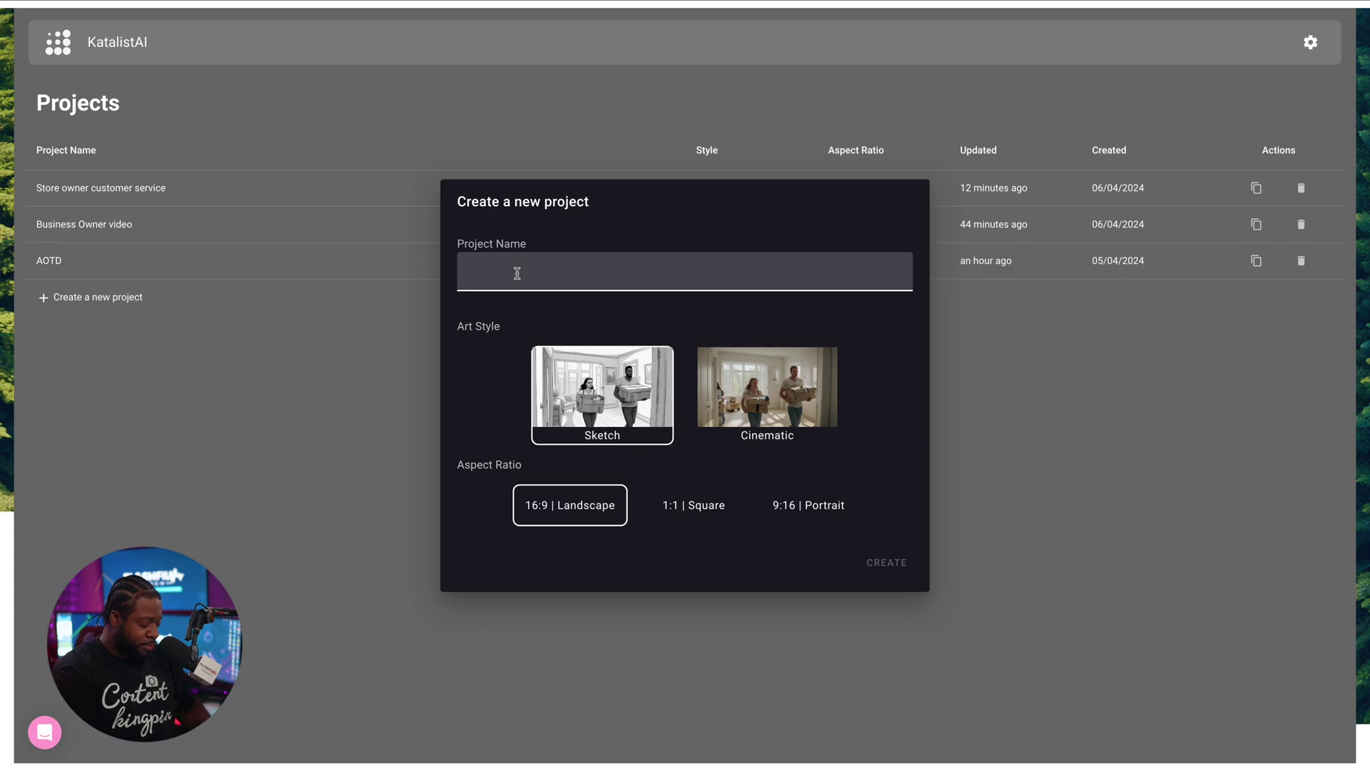
type("Shop video")
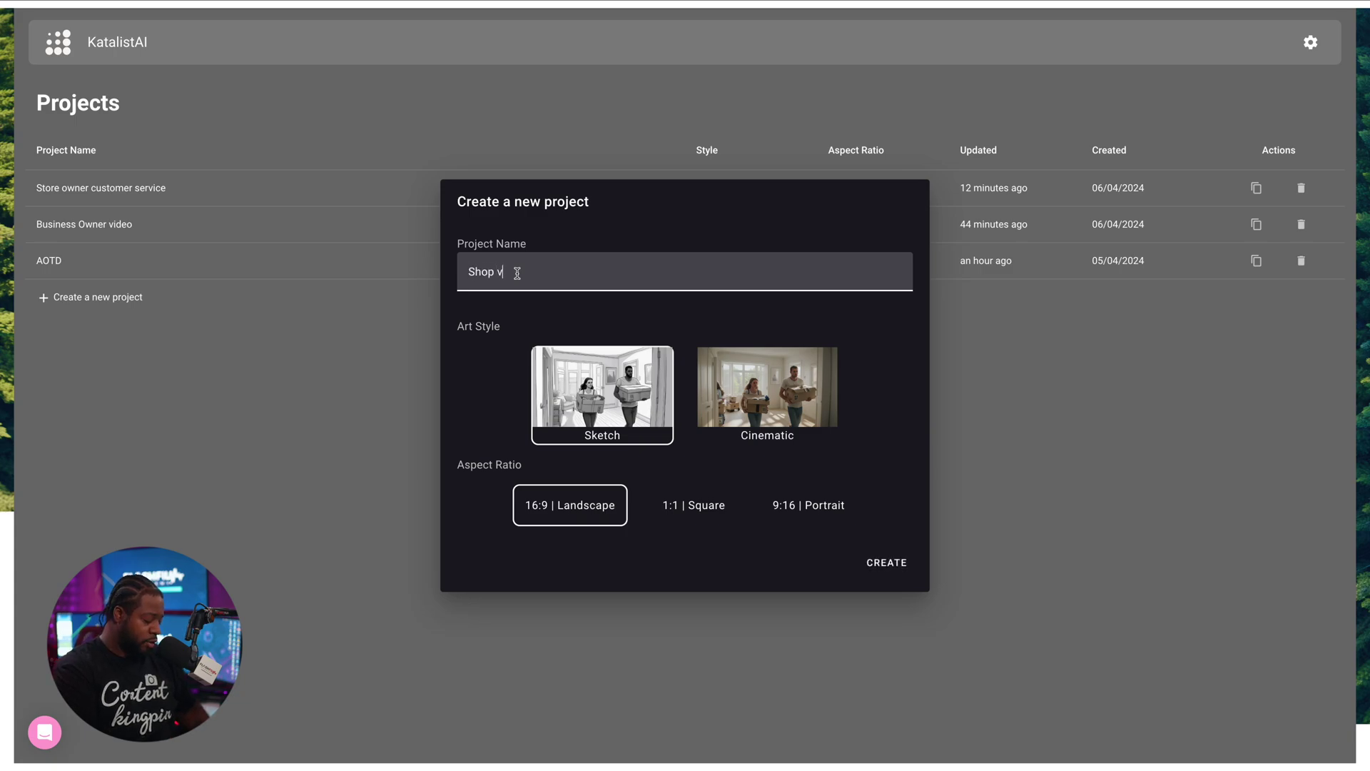
left_click(905, 562)
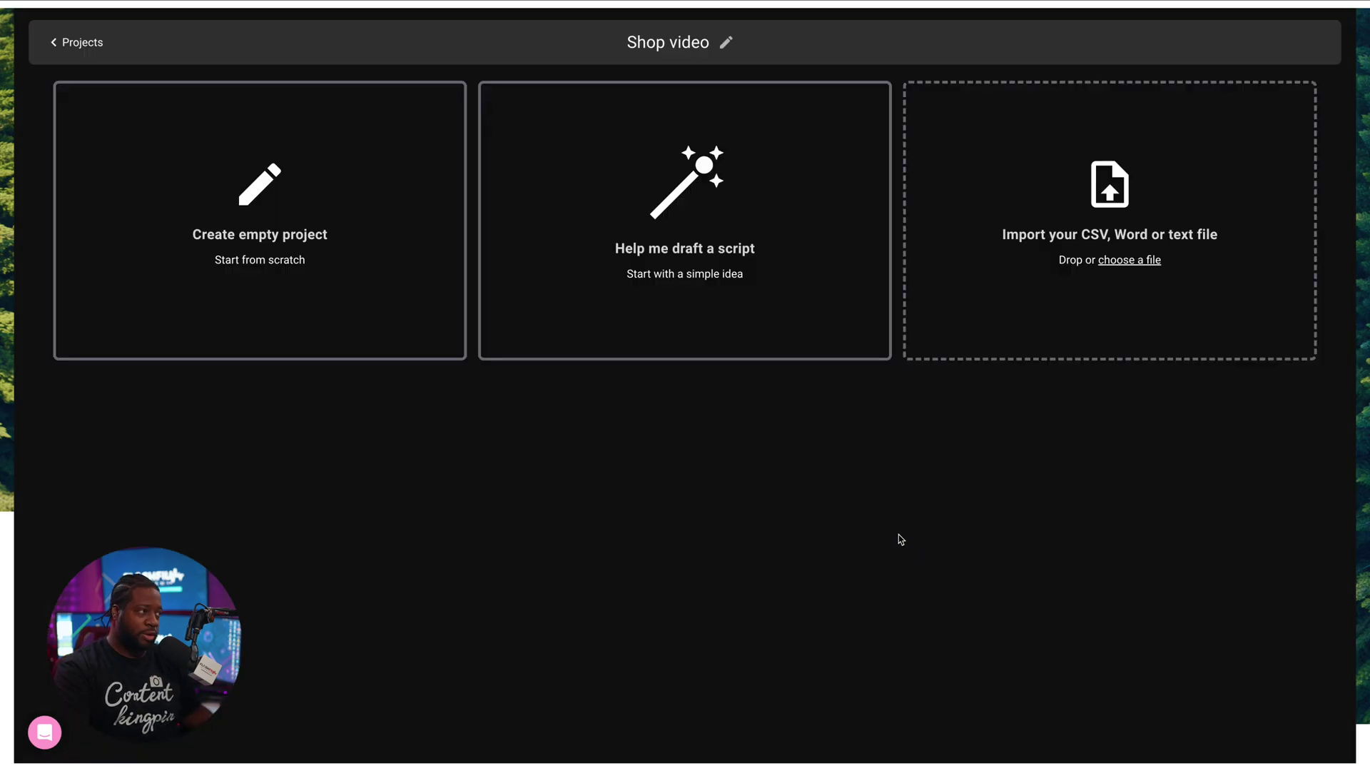
- Dismiss the Script Assistant and go back to the Projects list
left_click(731, 251)
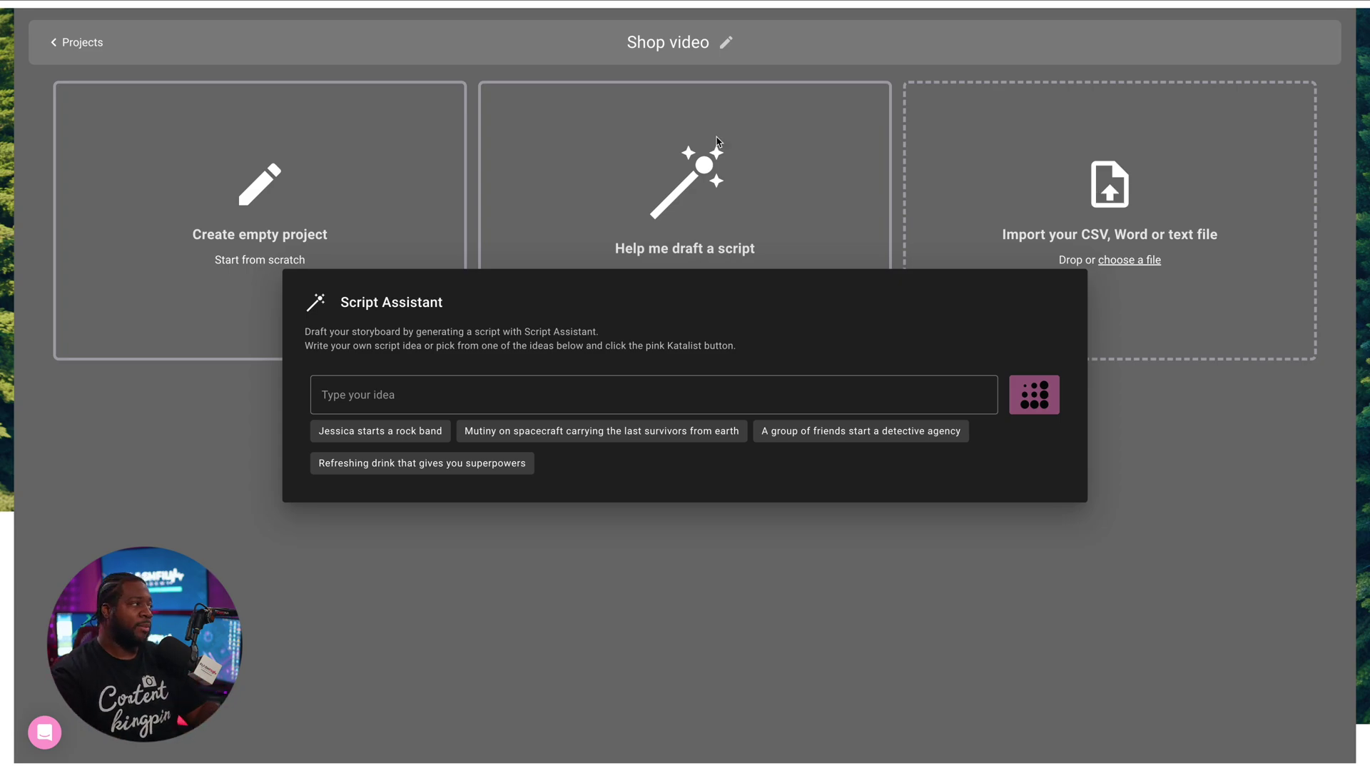
left_click(700, 147)
left_click(77, 42)
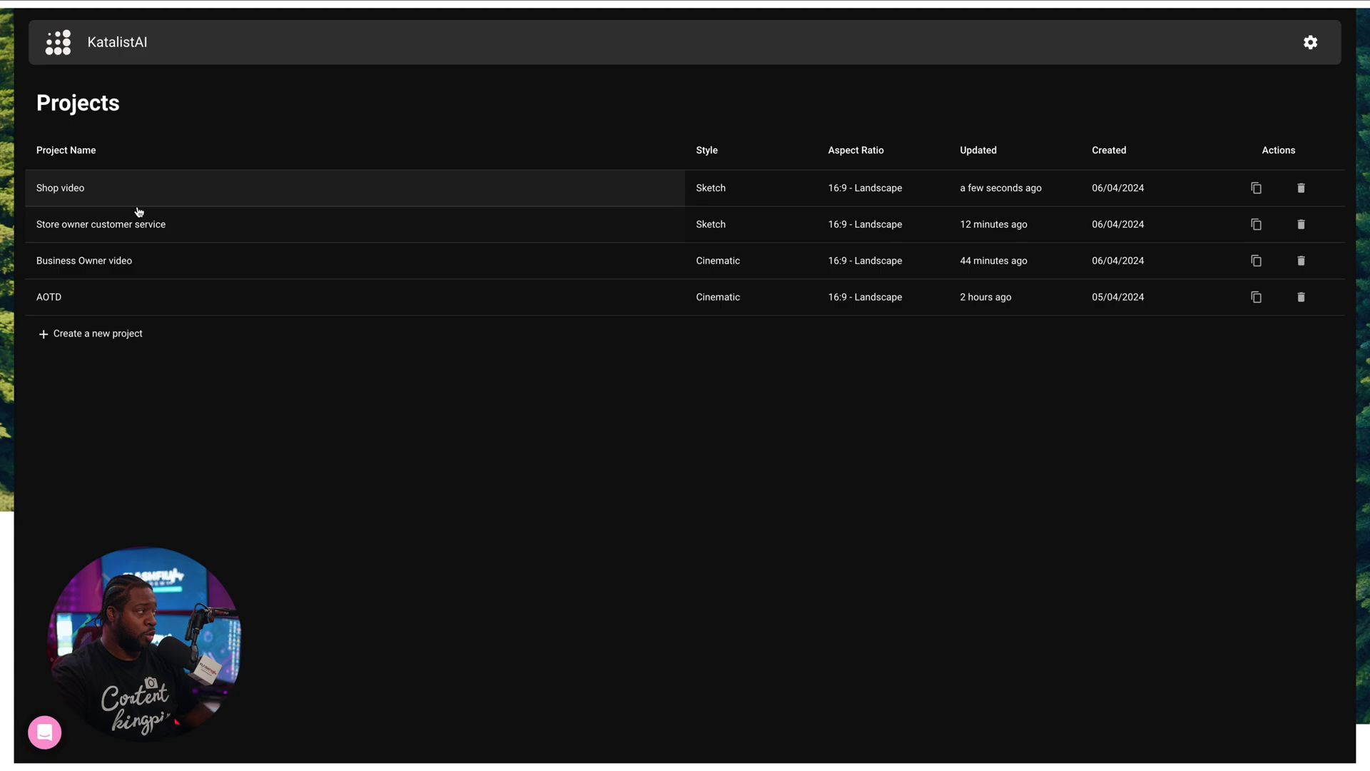
- Open the Business Owner video project and start editing the fourth shot's description
left_click(107, 260)
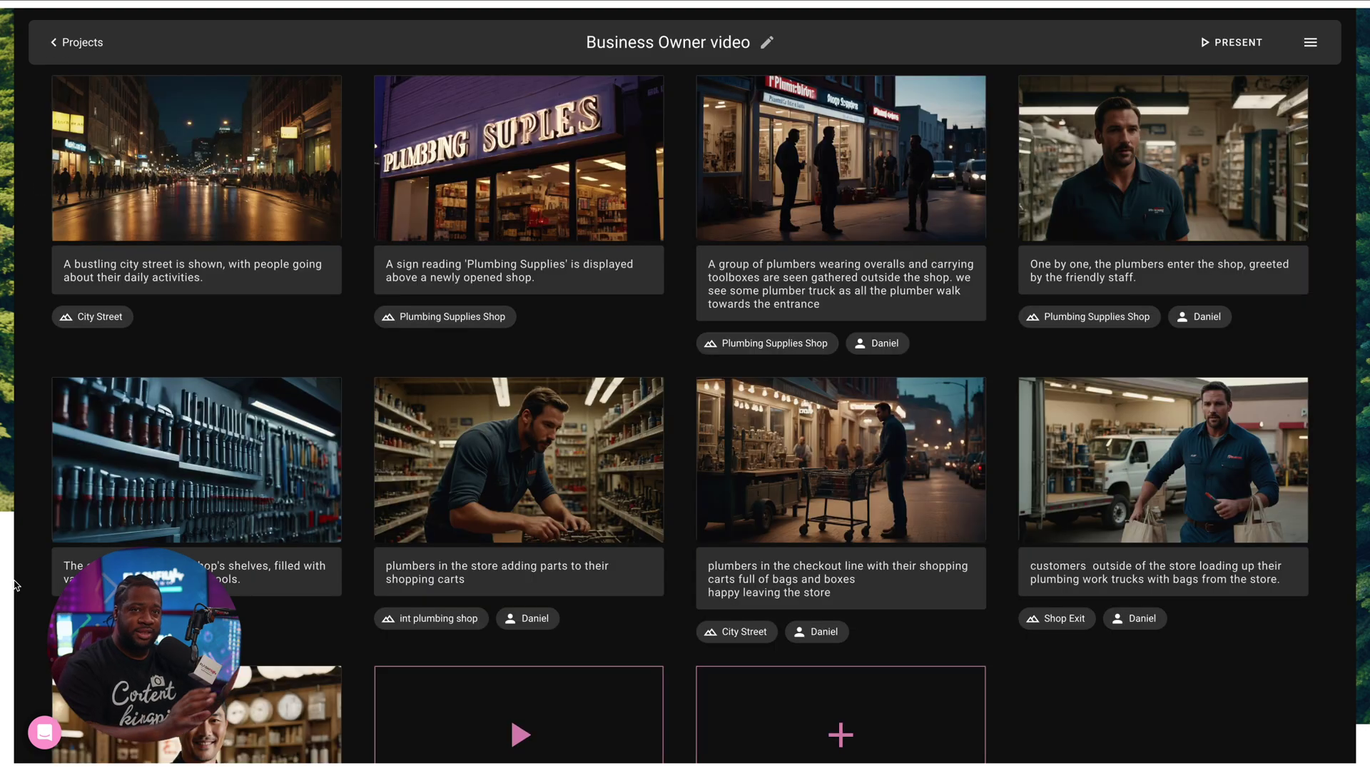
scroll(15, 585, "down", 2)
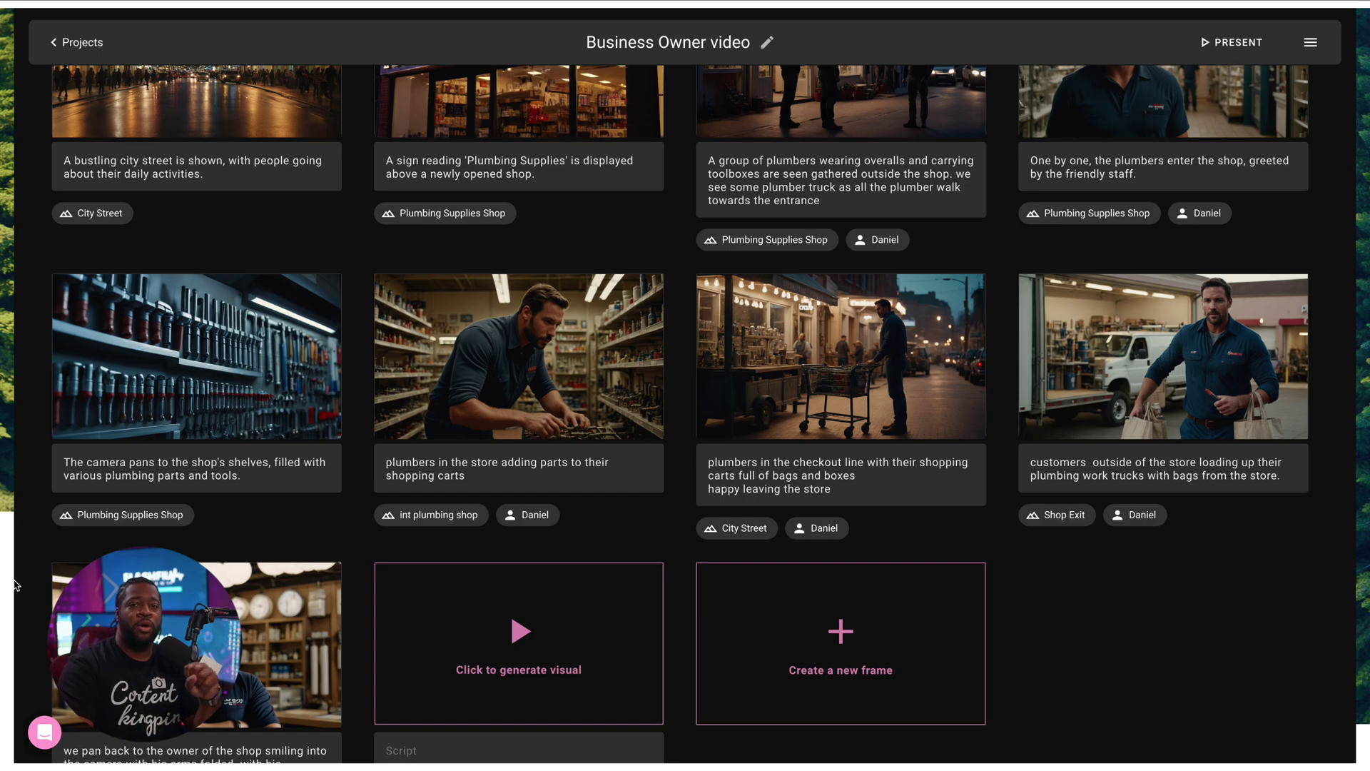
scroll(15, 585, "up", 2)
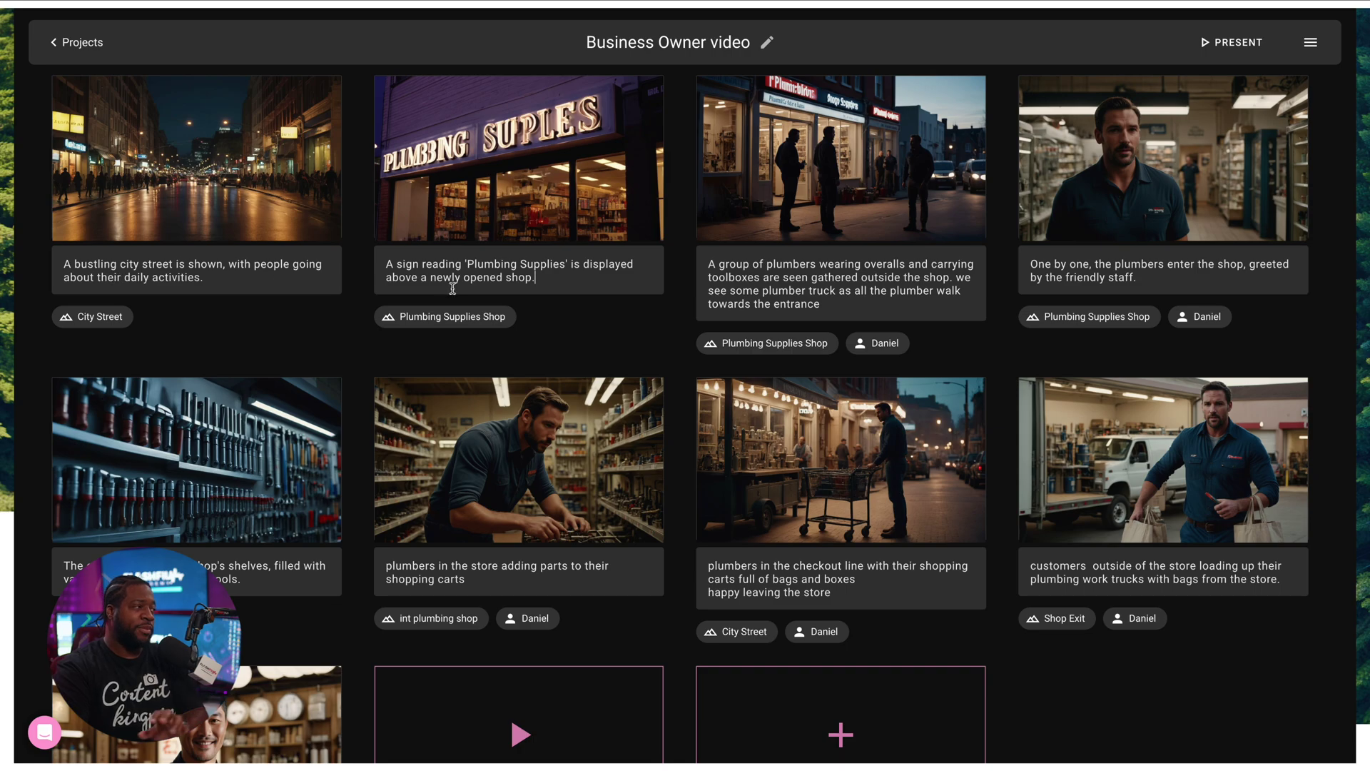
left_click(1197, 279)
mouse_move(508, 451)
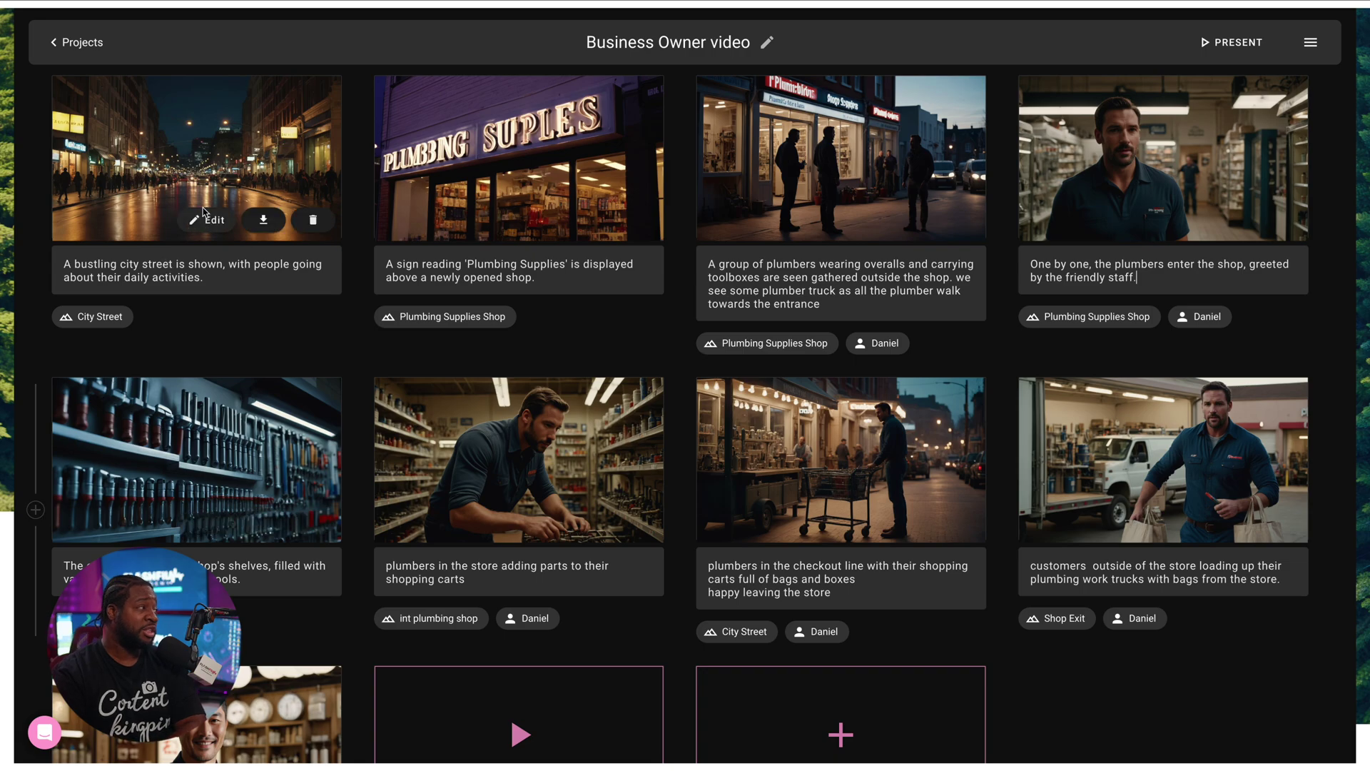
- Review the remaining shot cards, then play the storyboard as a full-screen presentation
scroll(862, 280, "down", 1)
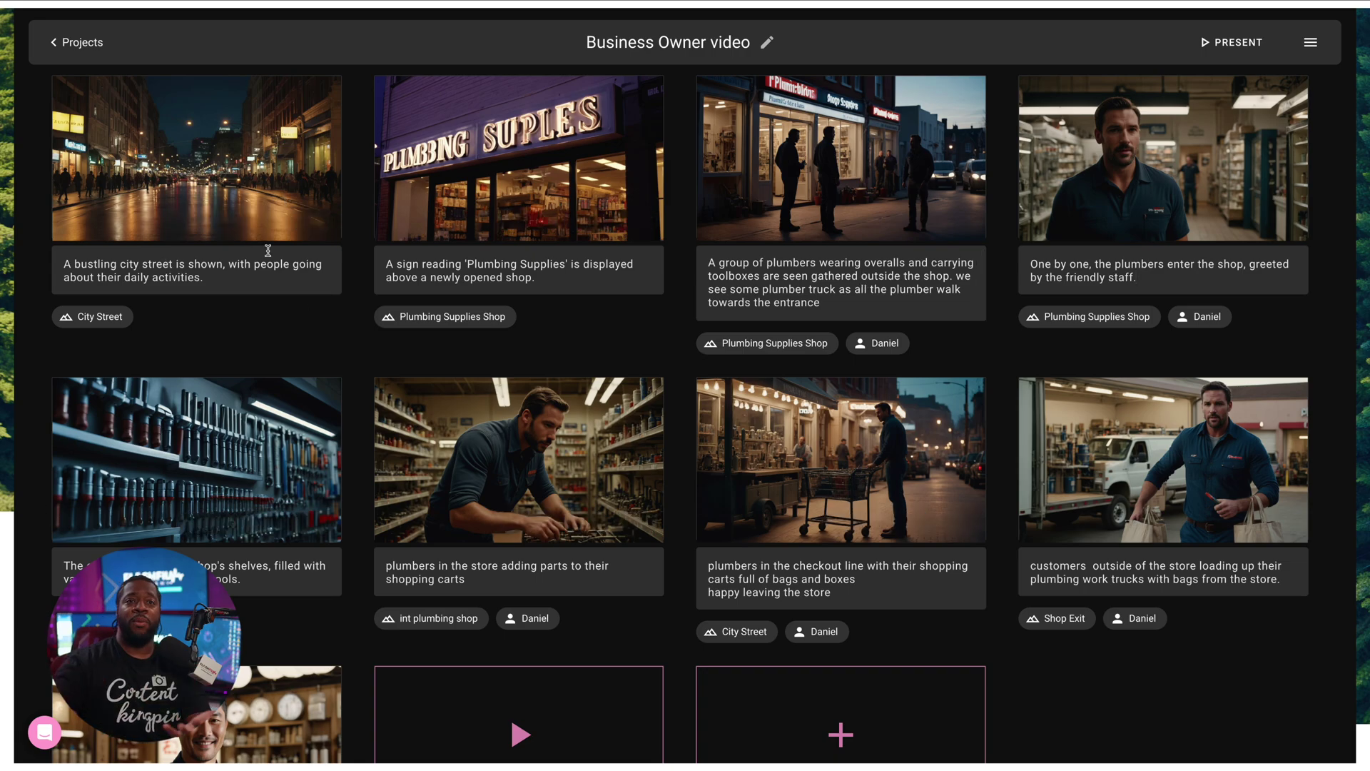
mouse_move(169, 177)
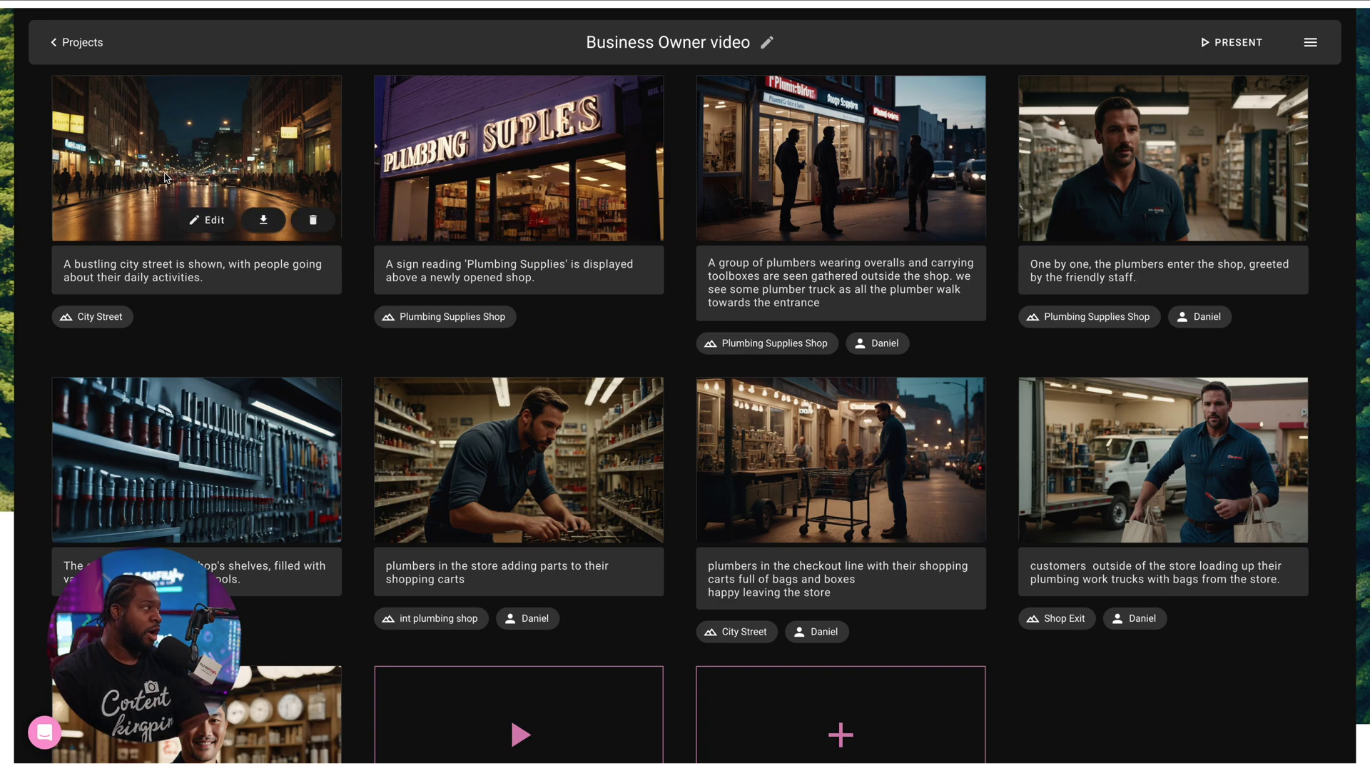
mouse_move(498, 189)
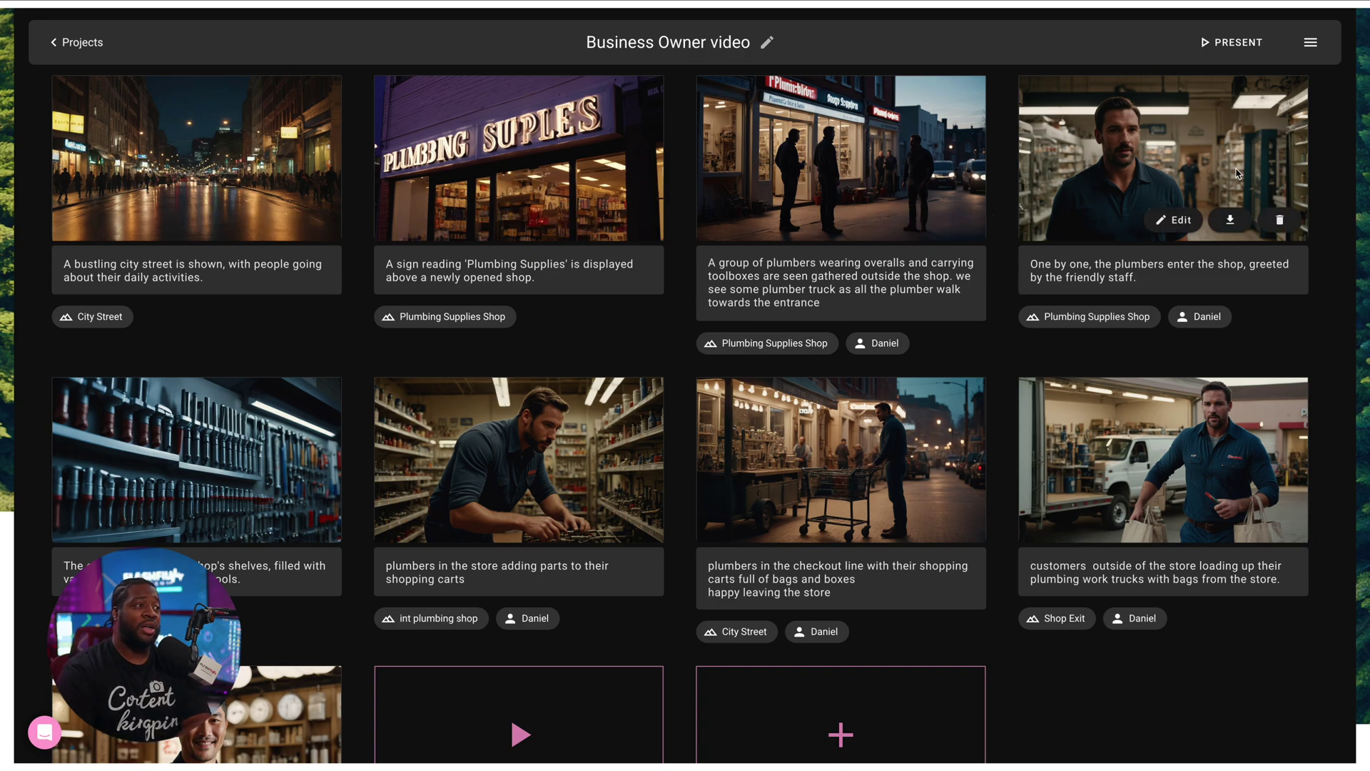
scroll(842, 457, "down", 4)
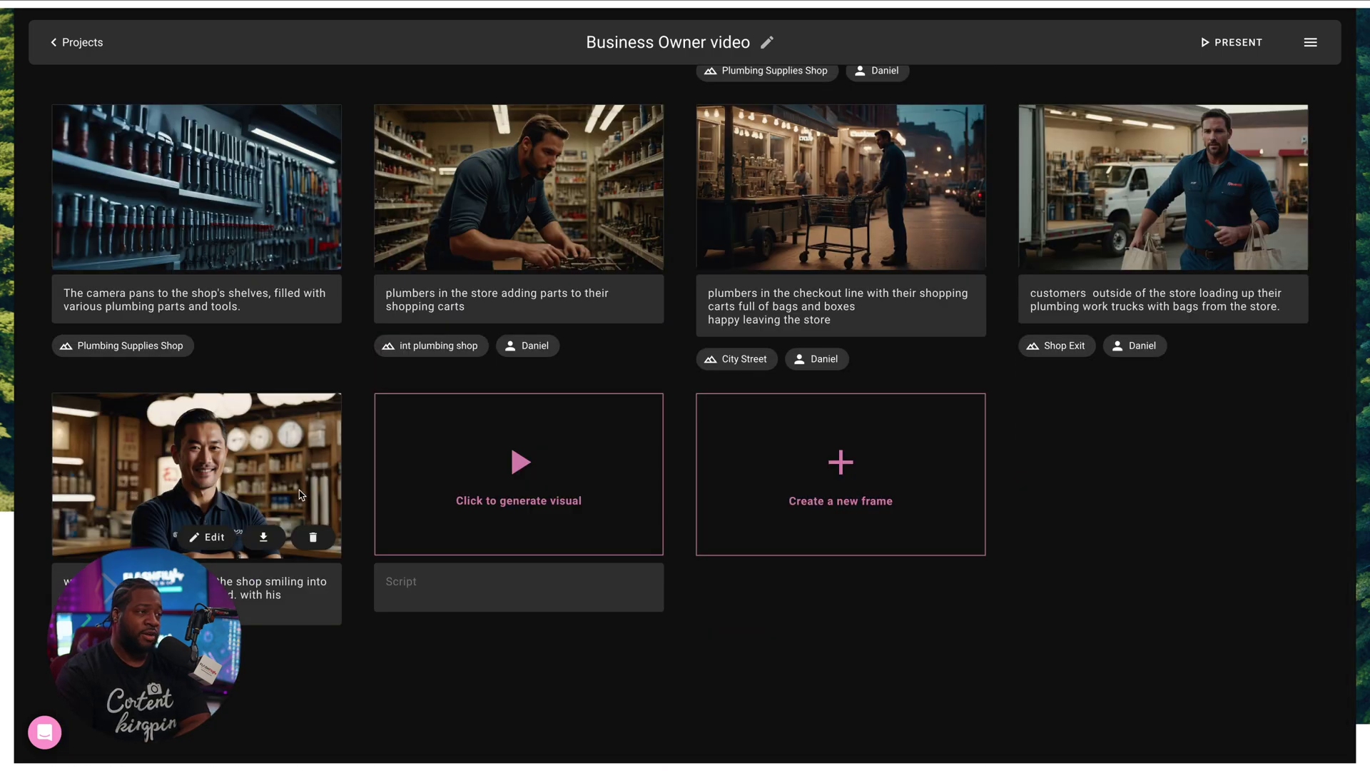
left_click(1208, 53)
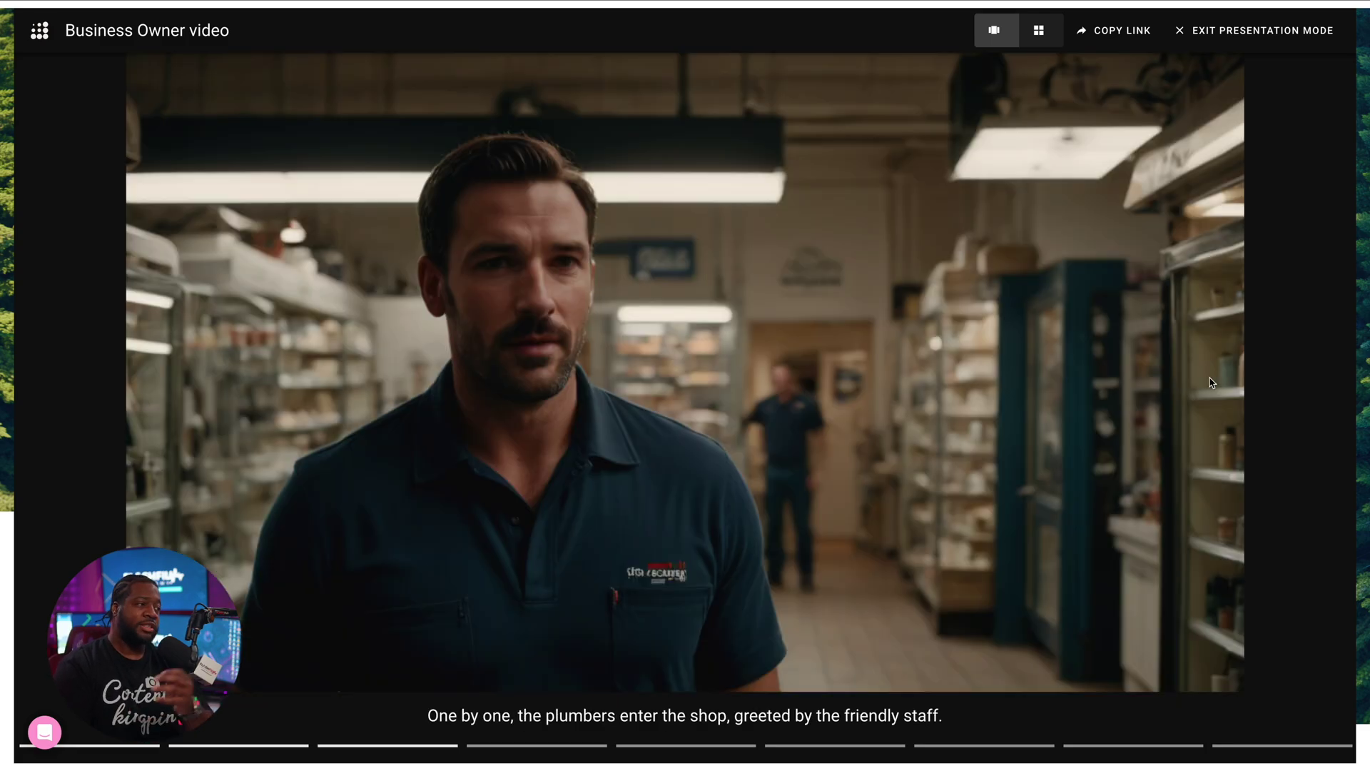
- Step through the slides to the smiling shop owner, then exit presentation mode
key("Left")
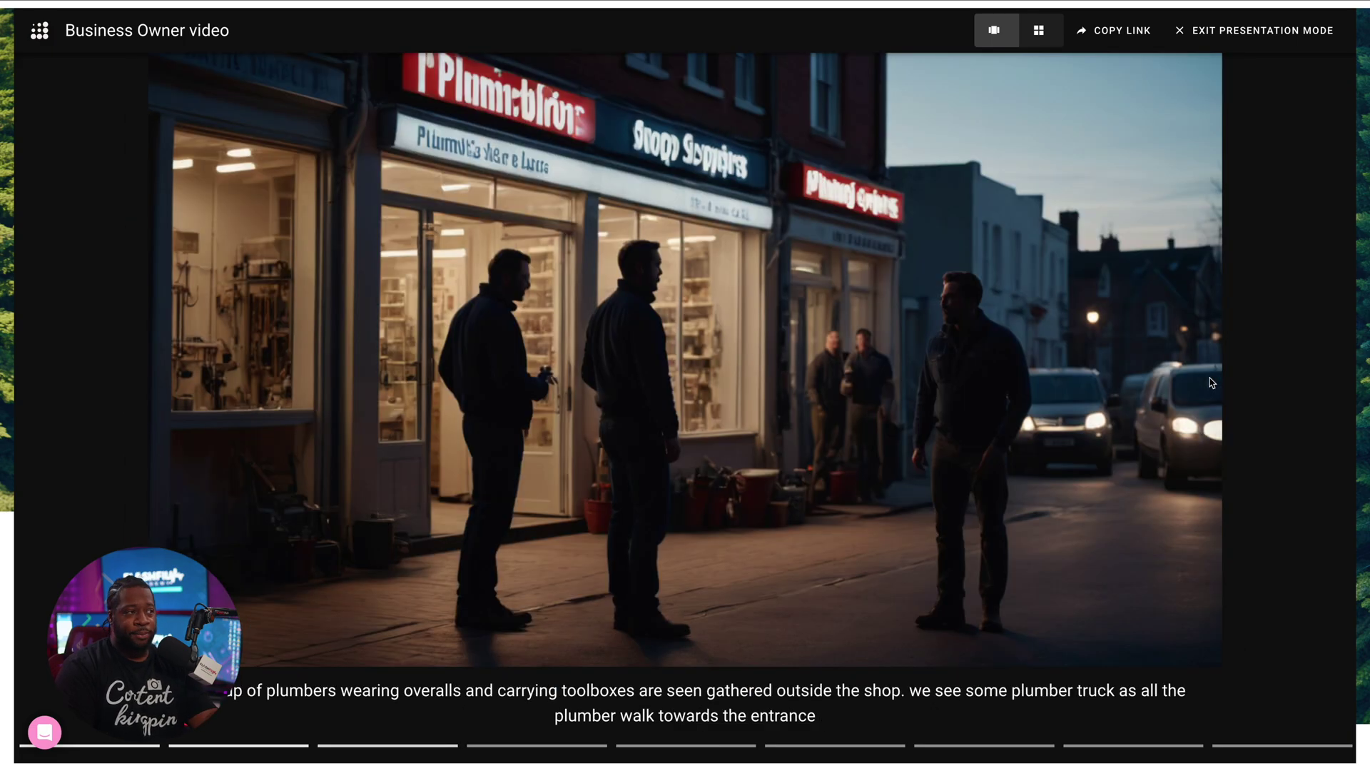
key("Right")
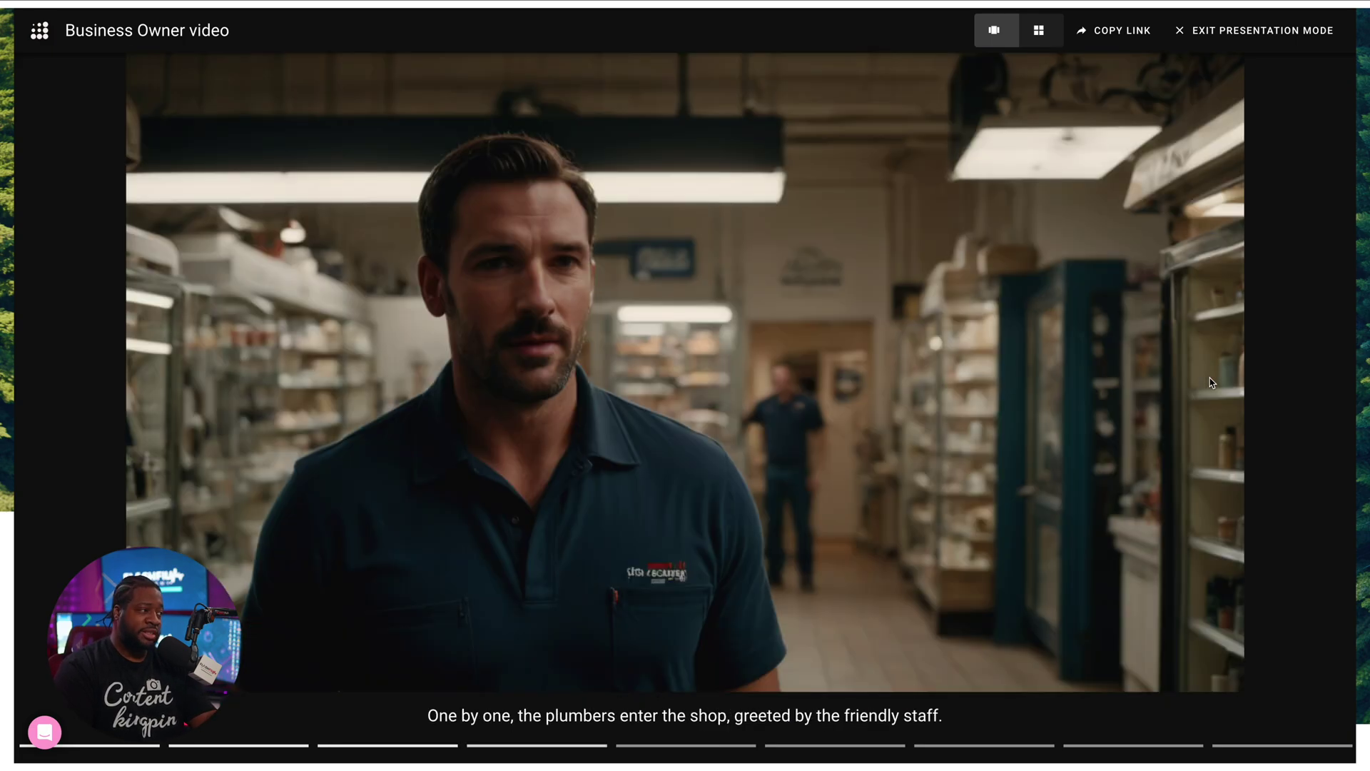
key("Right")
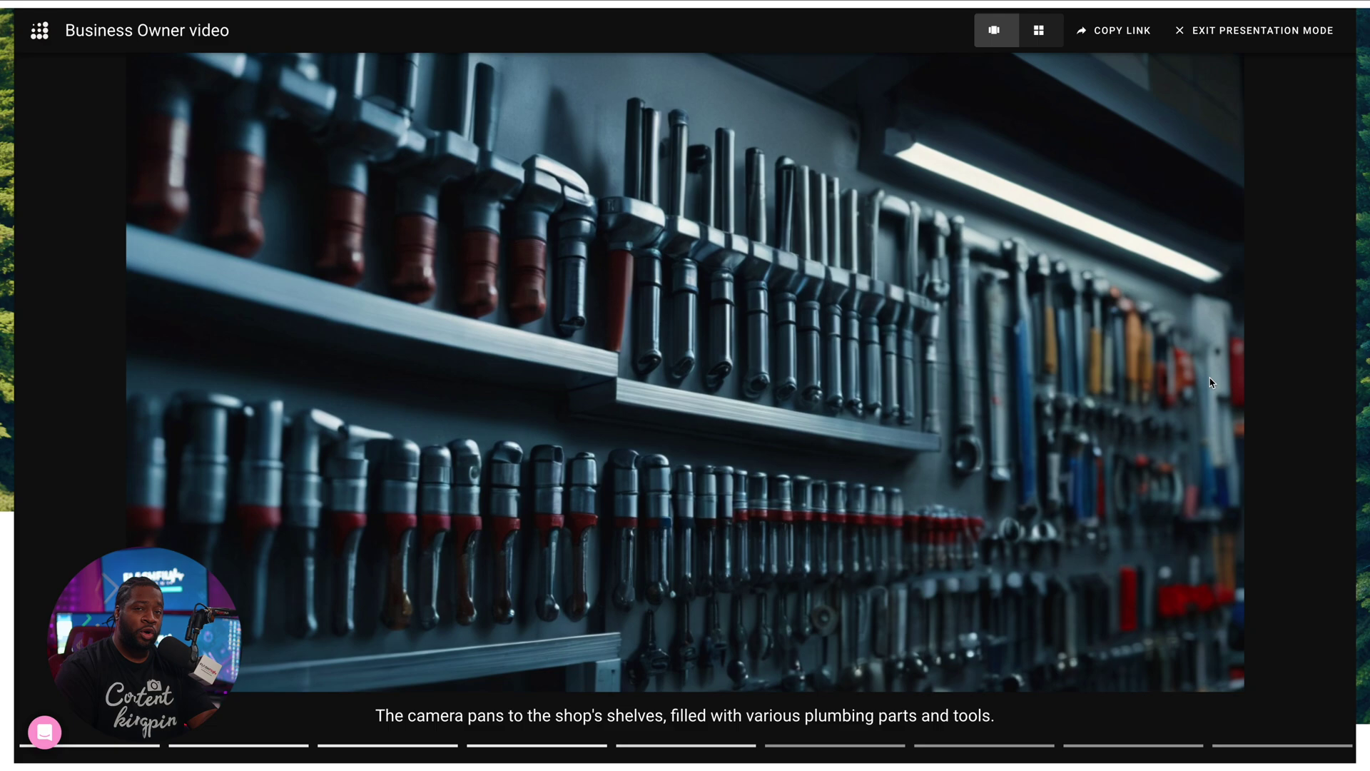
key("Left")
key("Left")
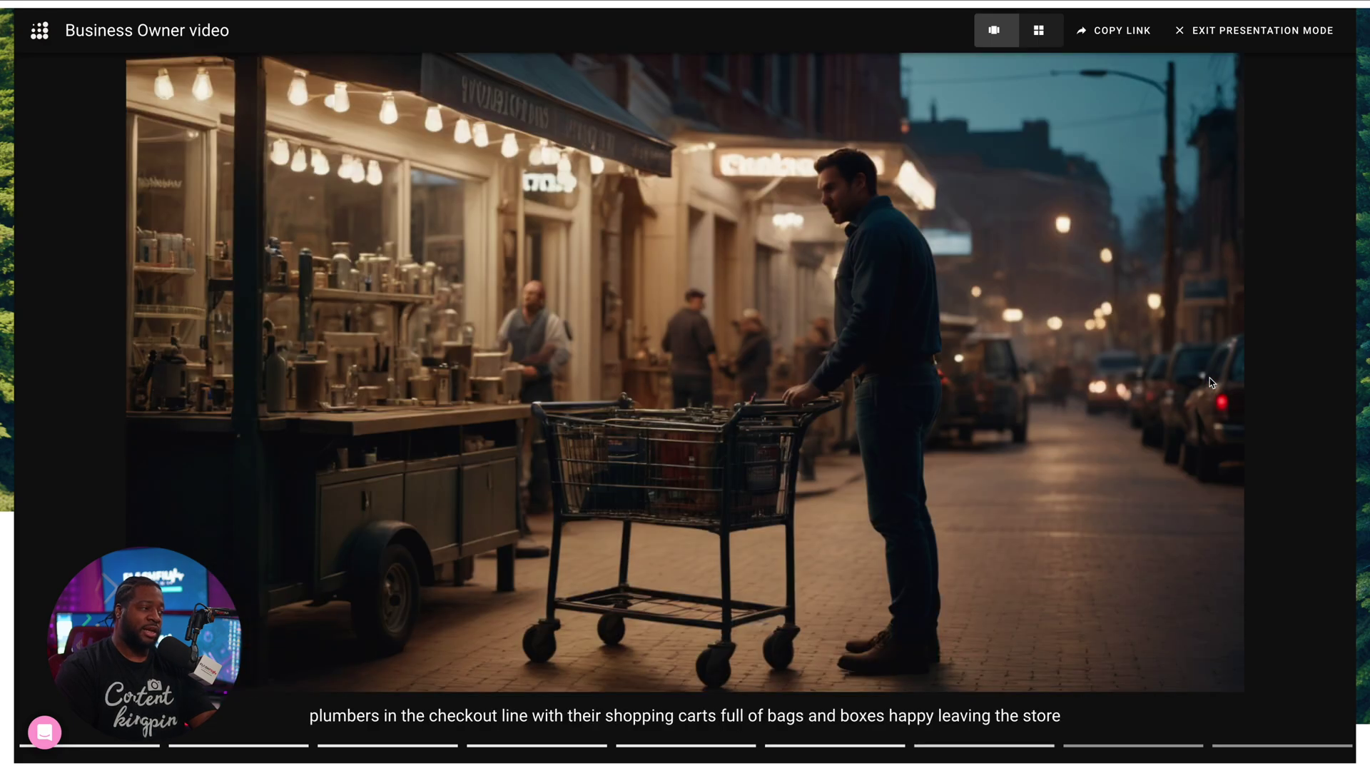
key("Right")
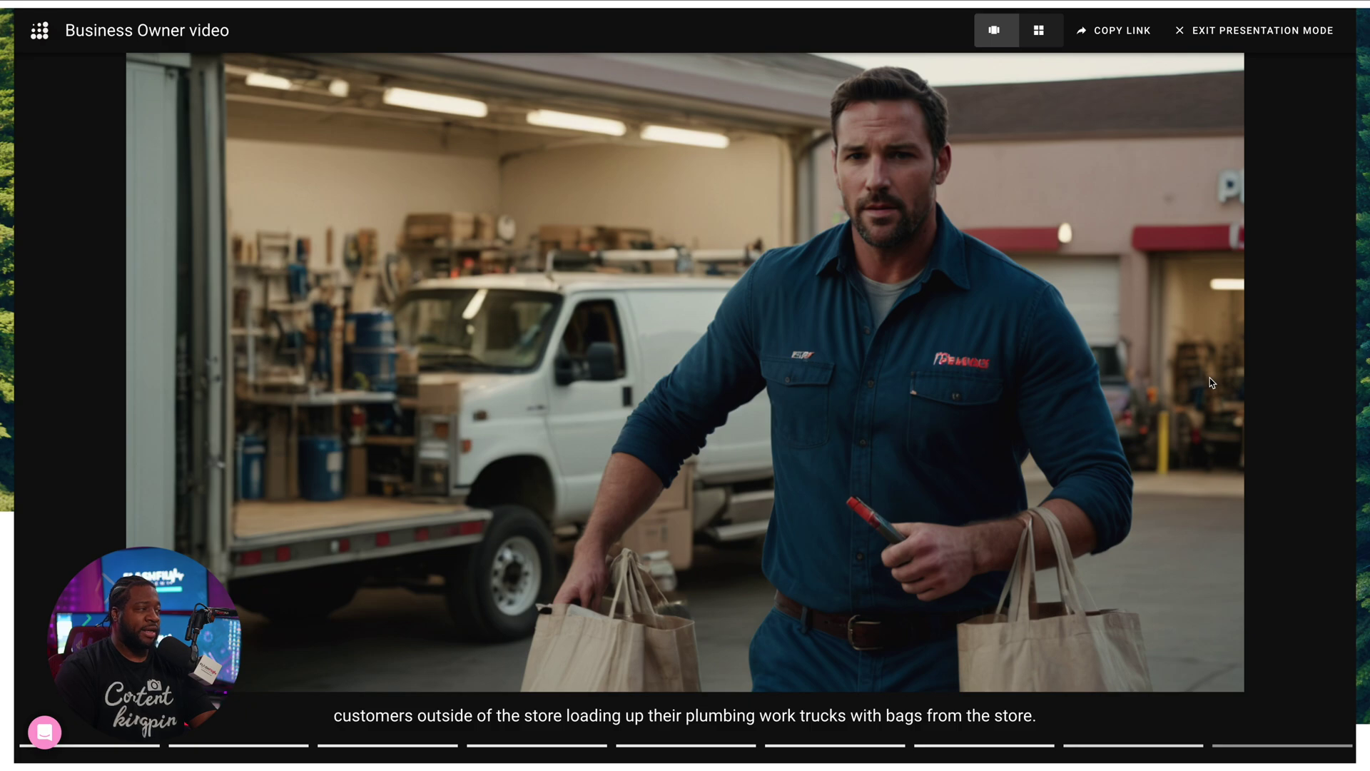
key("Right")
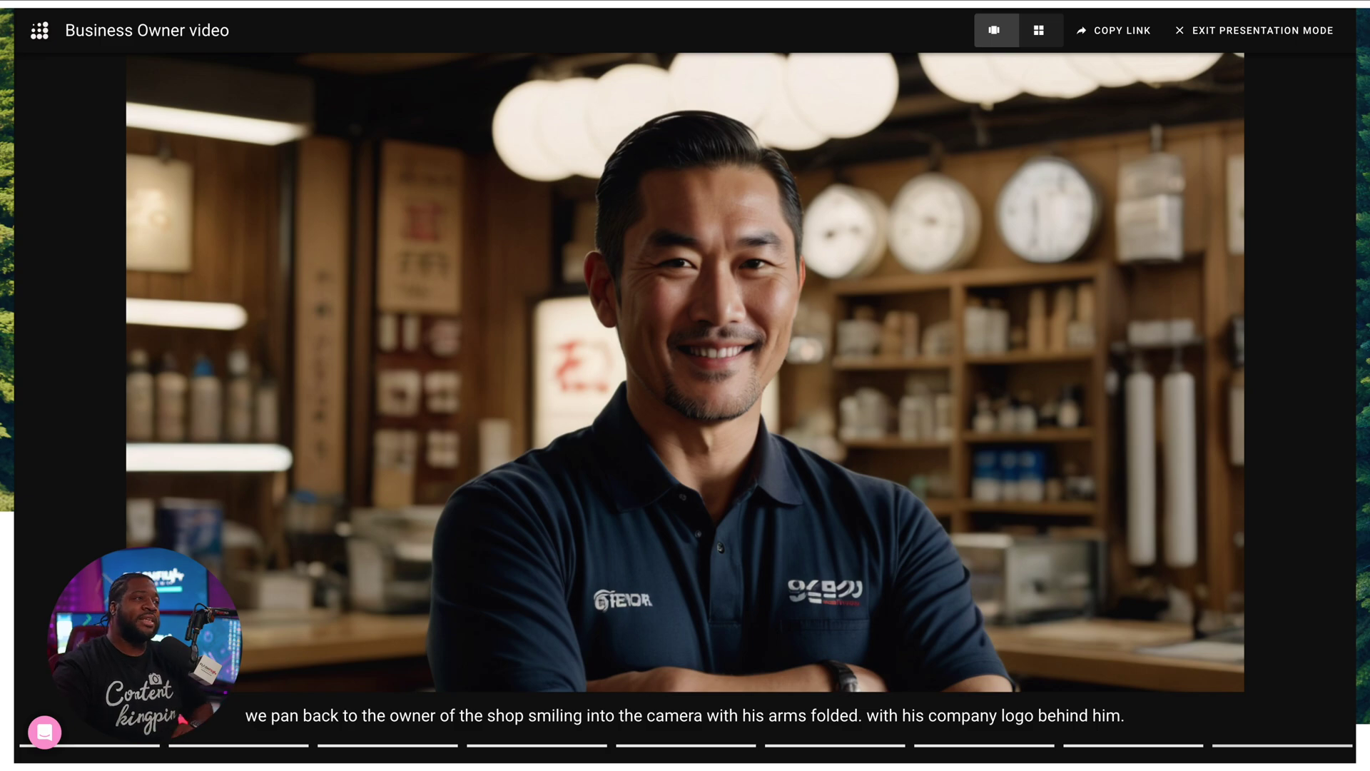
left_click(1254, 31)
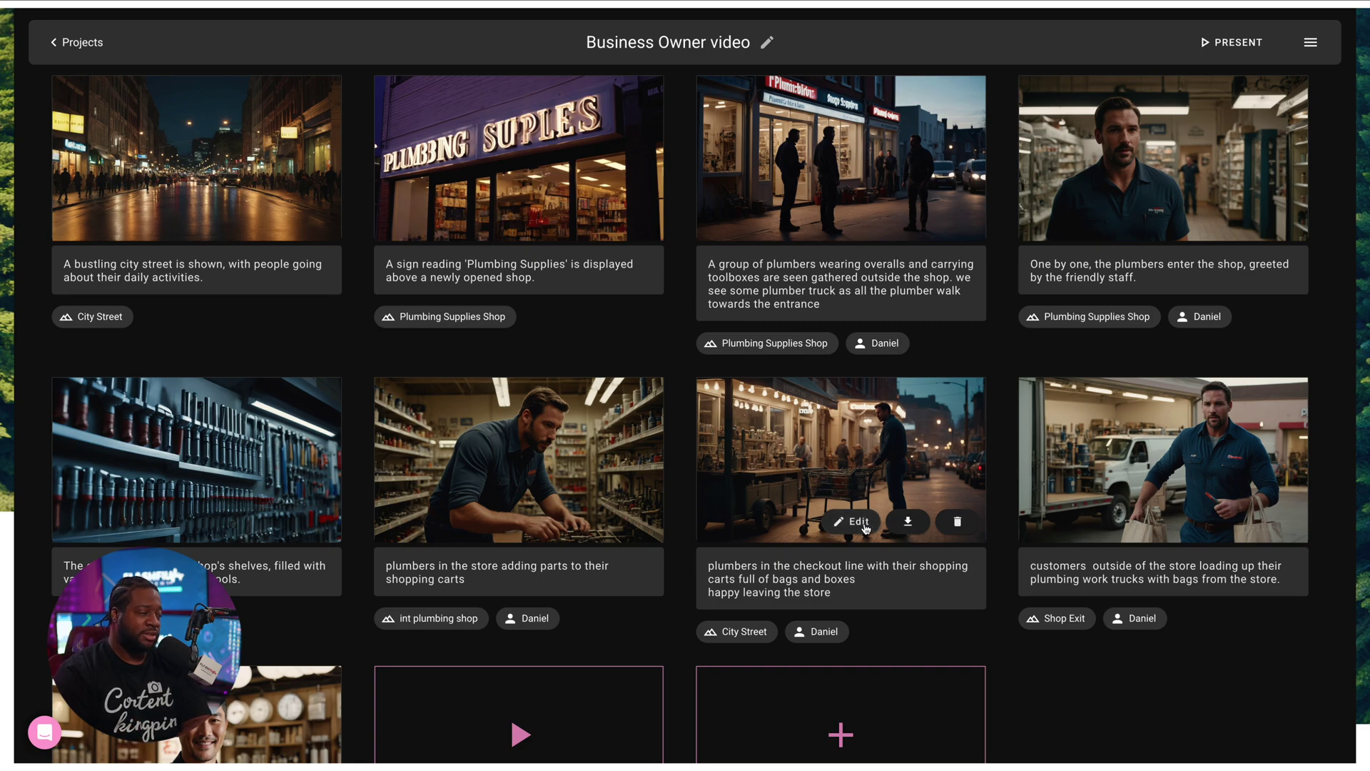
- Set Shot 6's image to the alternate of two plumbers talking in a workshop
left_click(860, 521)
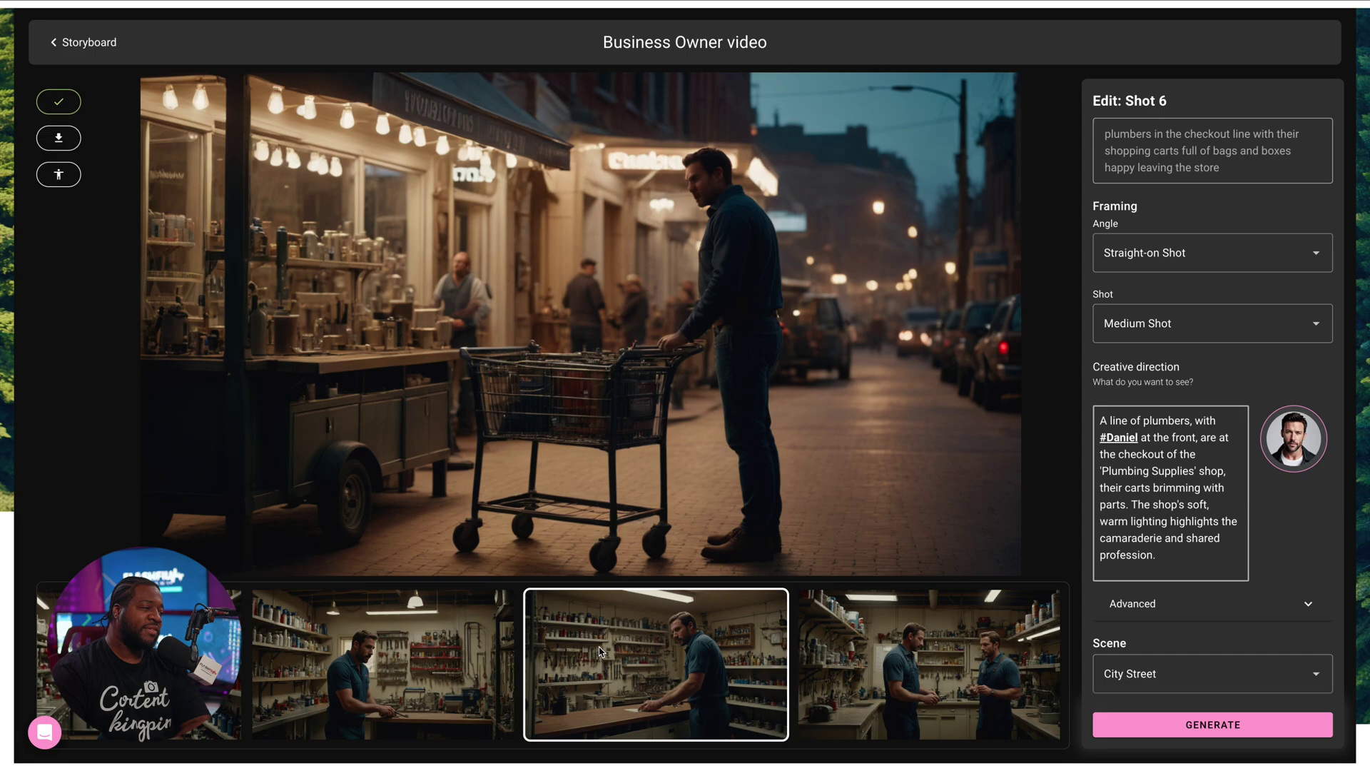
left_click(888, 657)
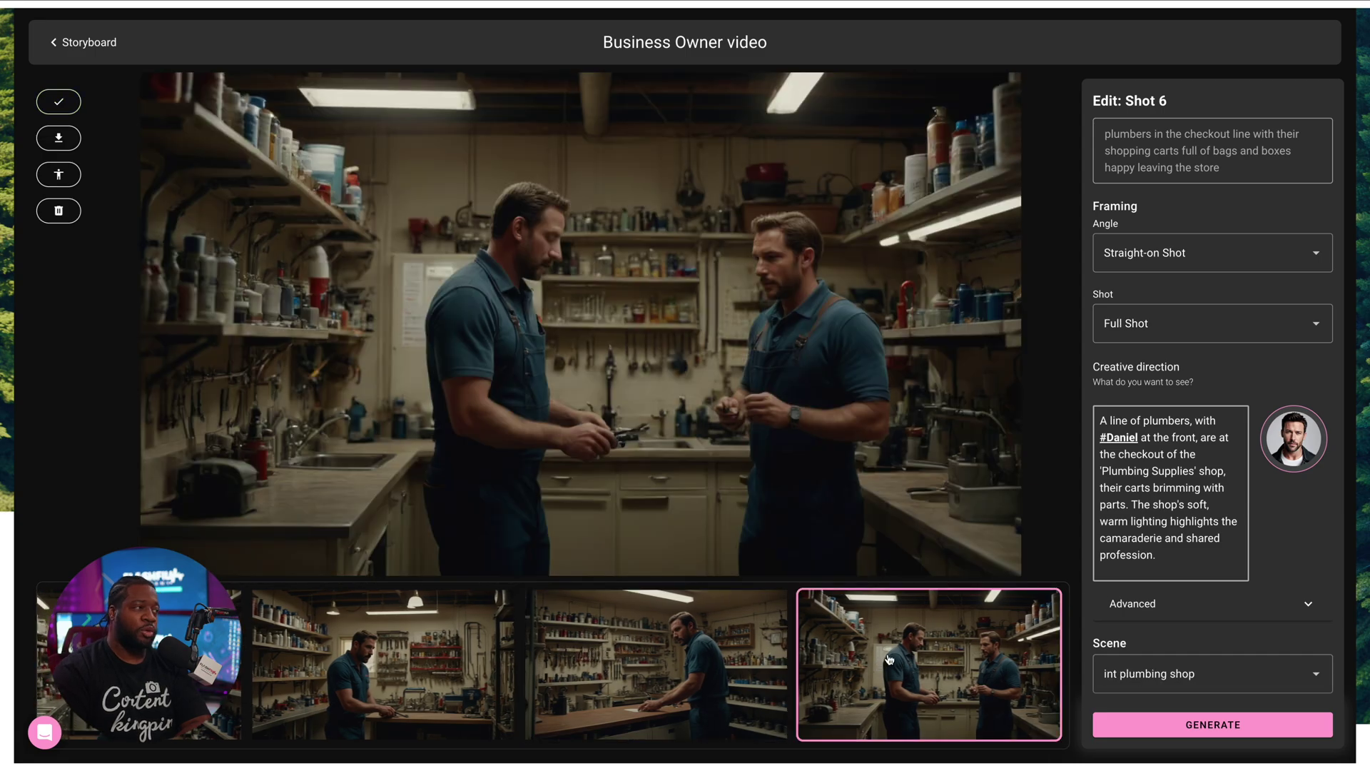
scroll(888, 658, "right", 6)
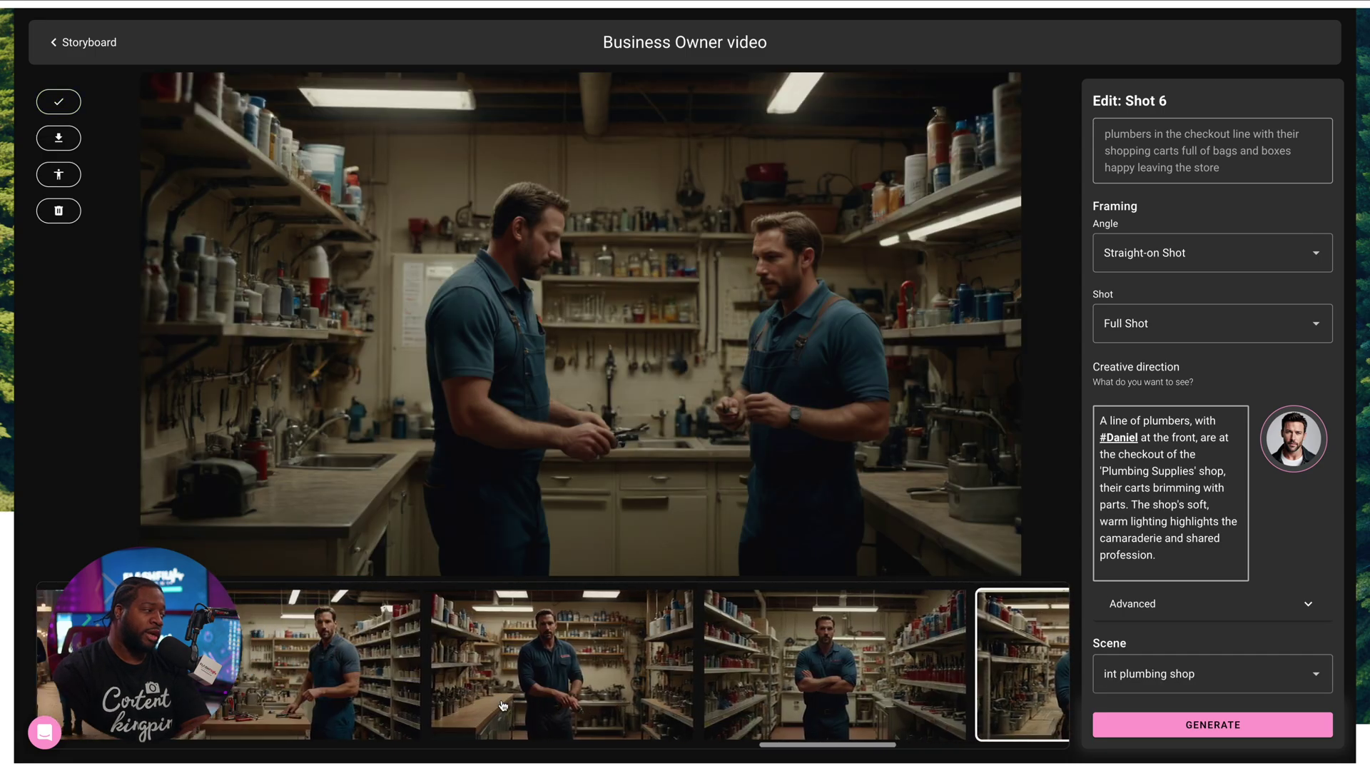
scroll(503, 705, "left", 3)
scroll(502, 705, "left", 5)
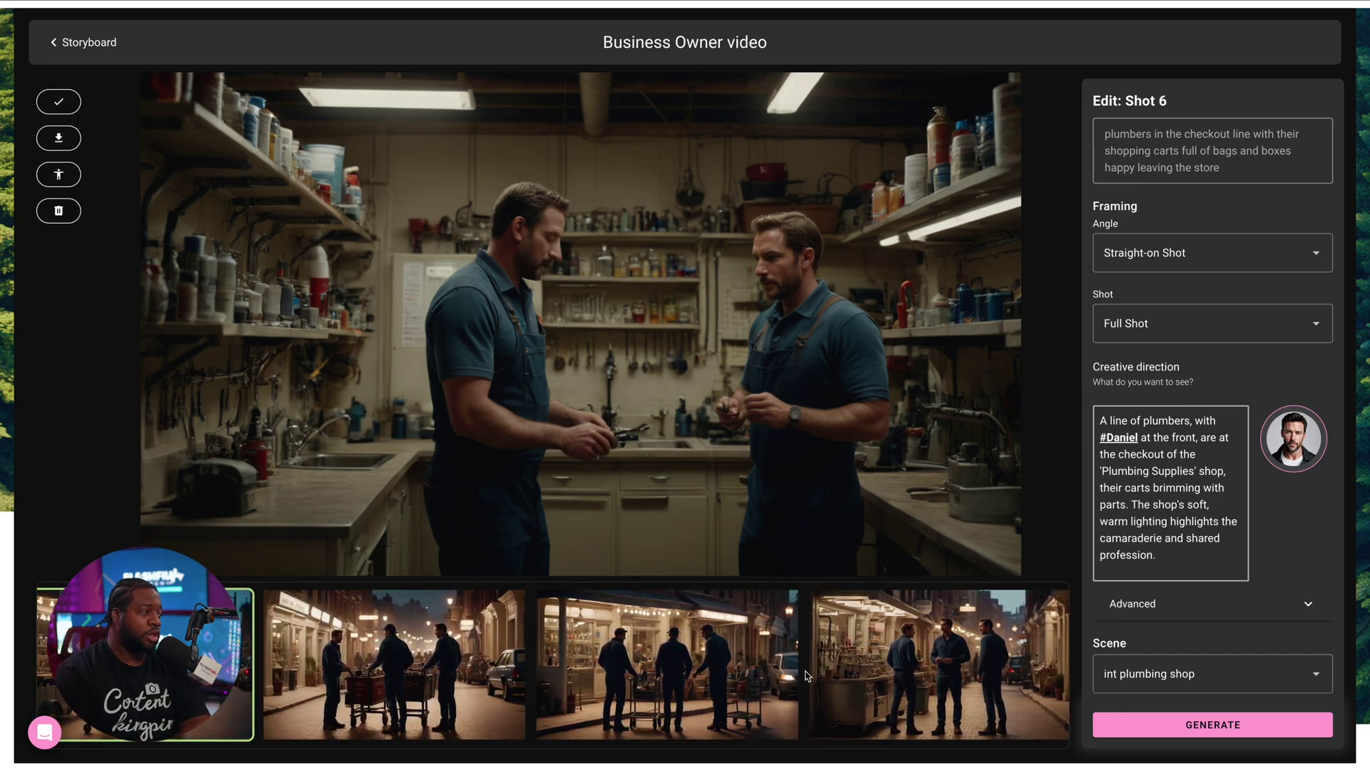
scroll(806, 676, "right", 8)
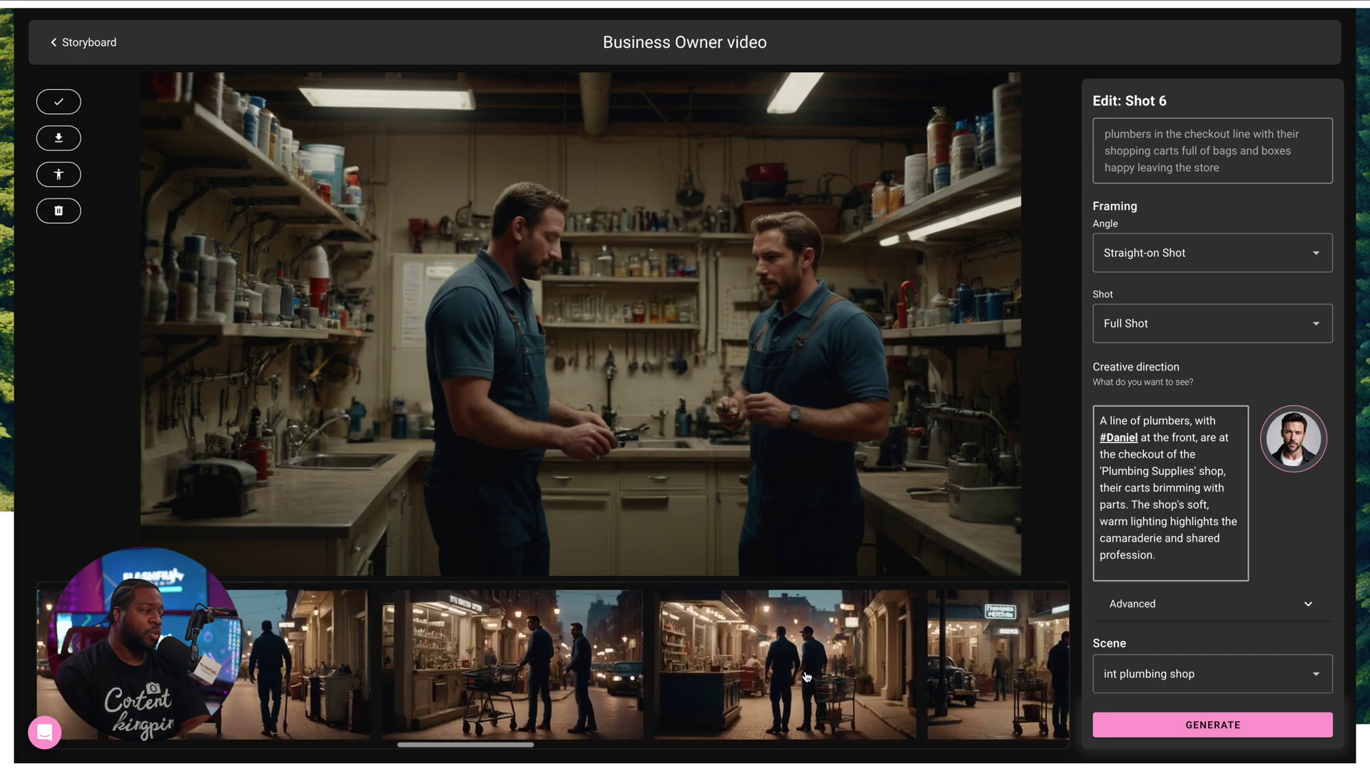
scroll(806, 676, "left", 6)
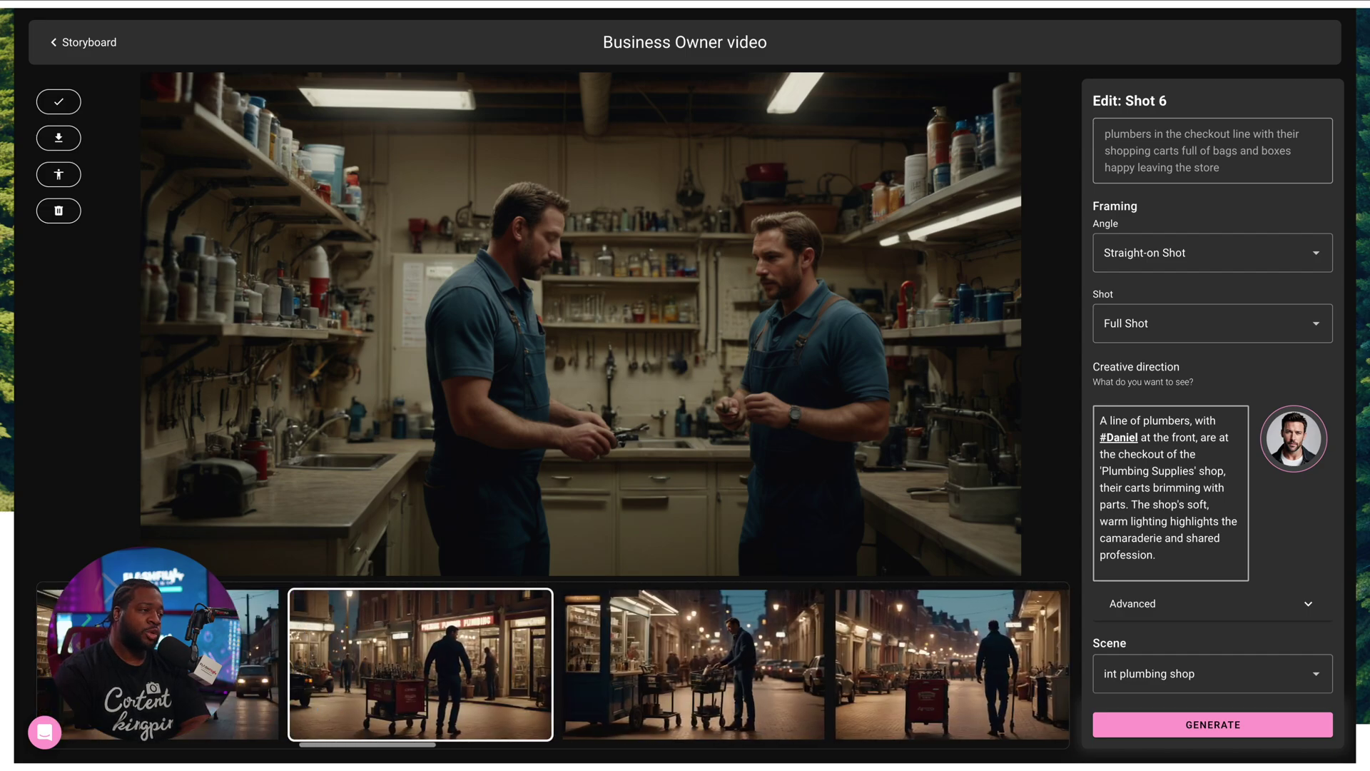
scroll(806, 675, "left", 2)
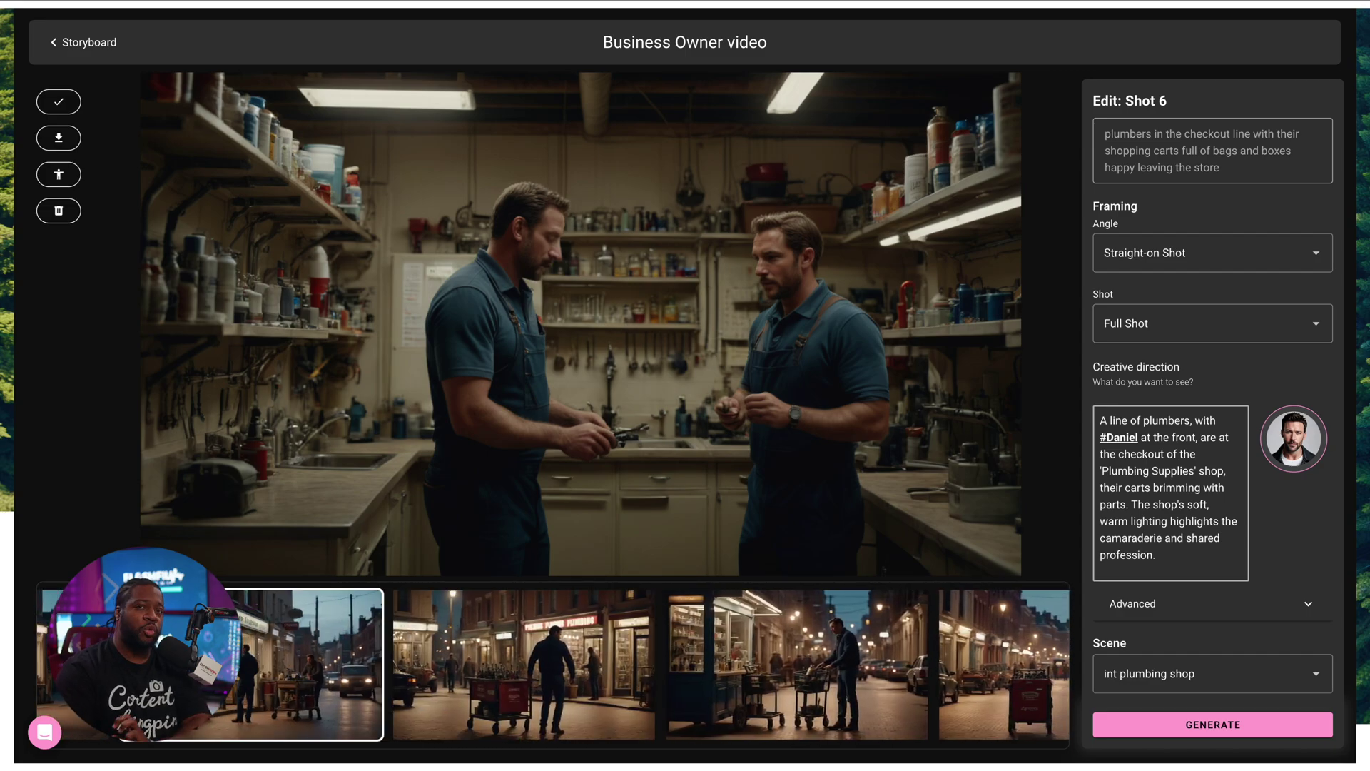
scroll(806, 675, "right", 4)
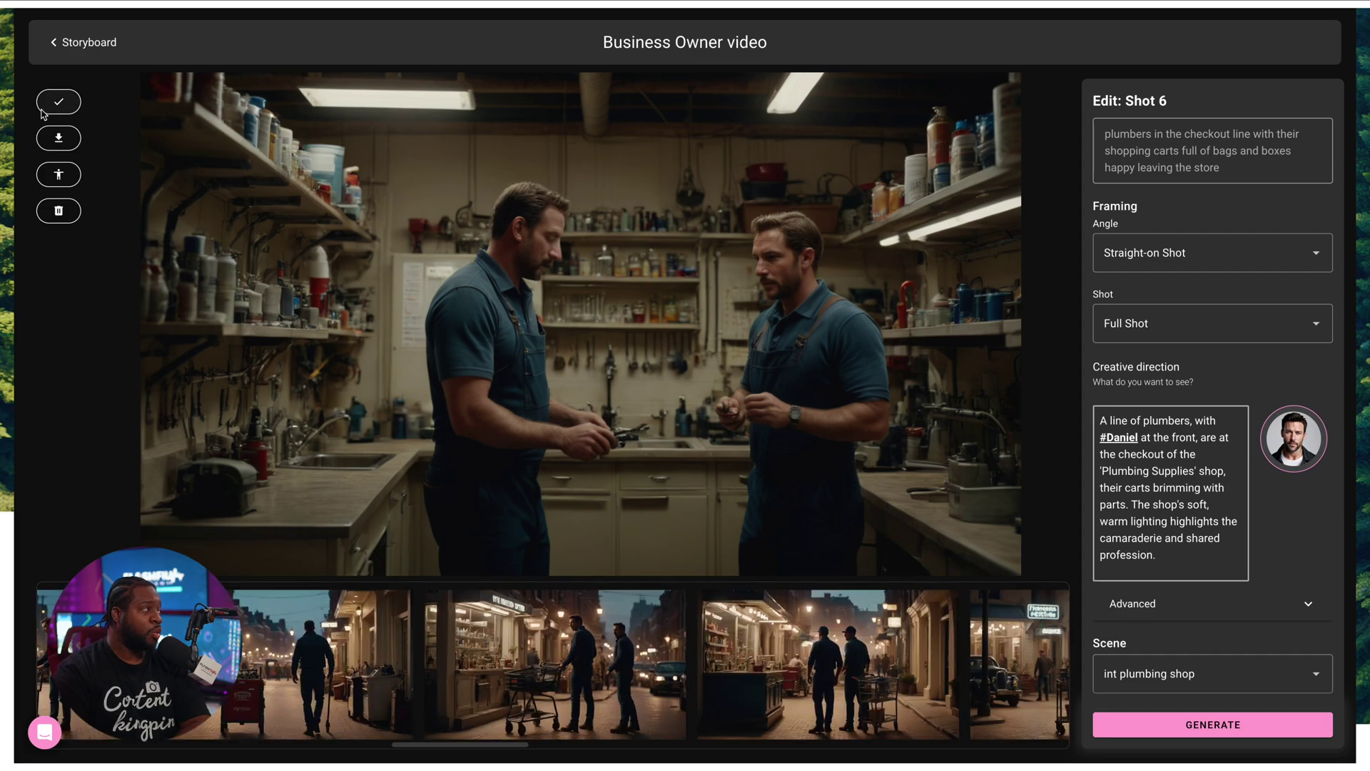
left_click(41, 110)
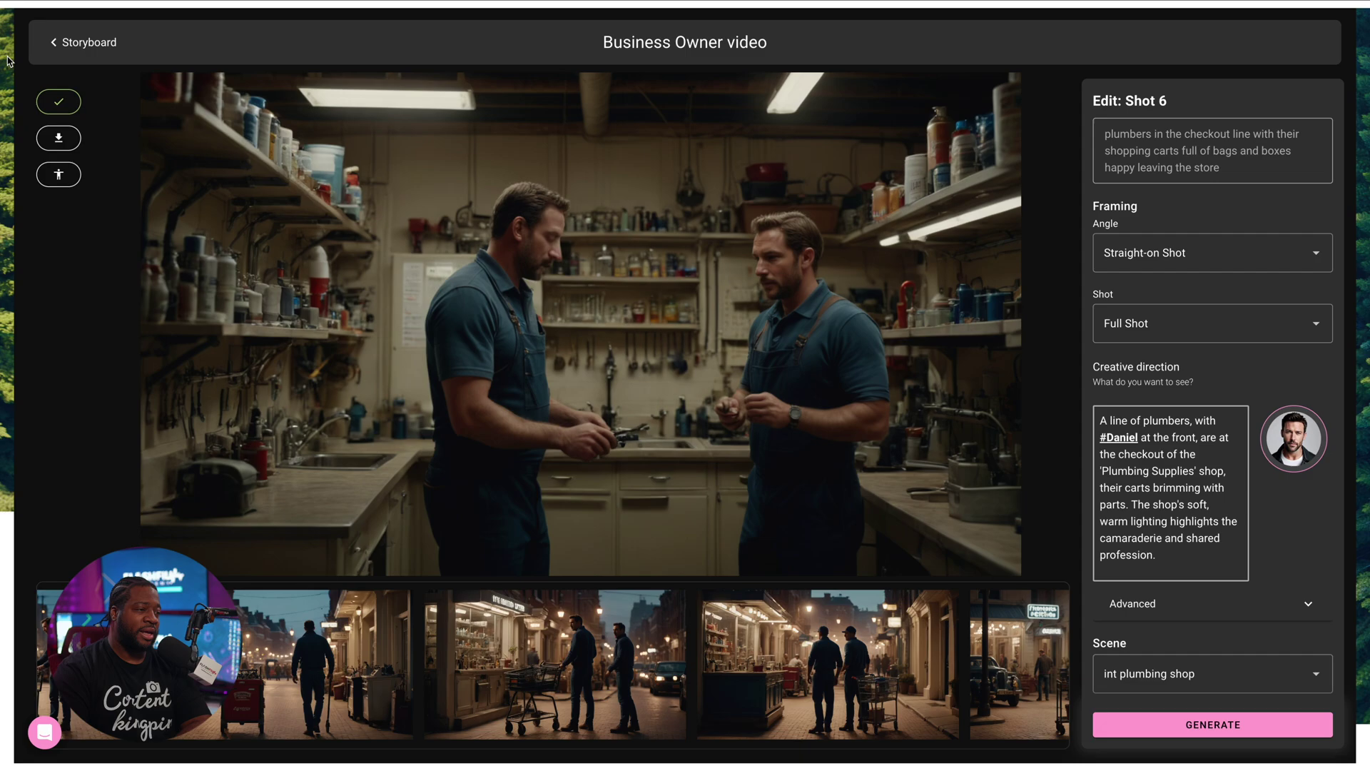
left_click(86, 42)
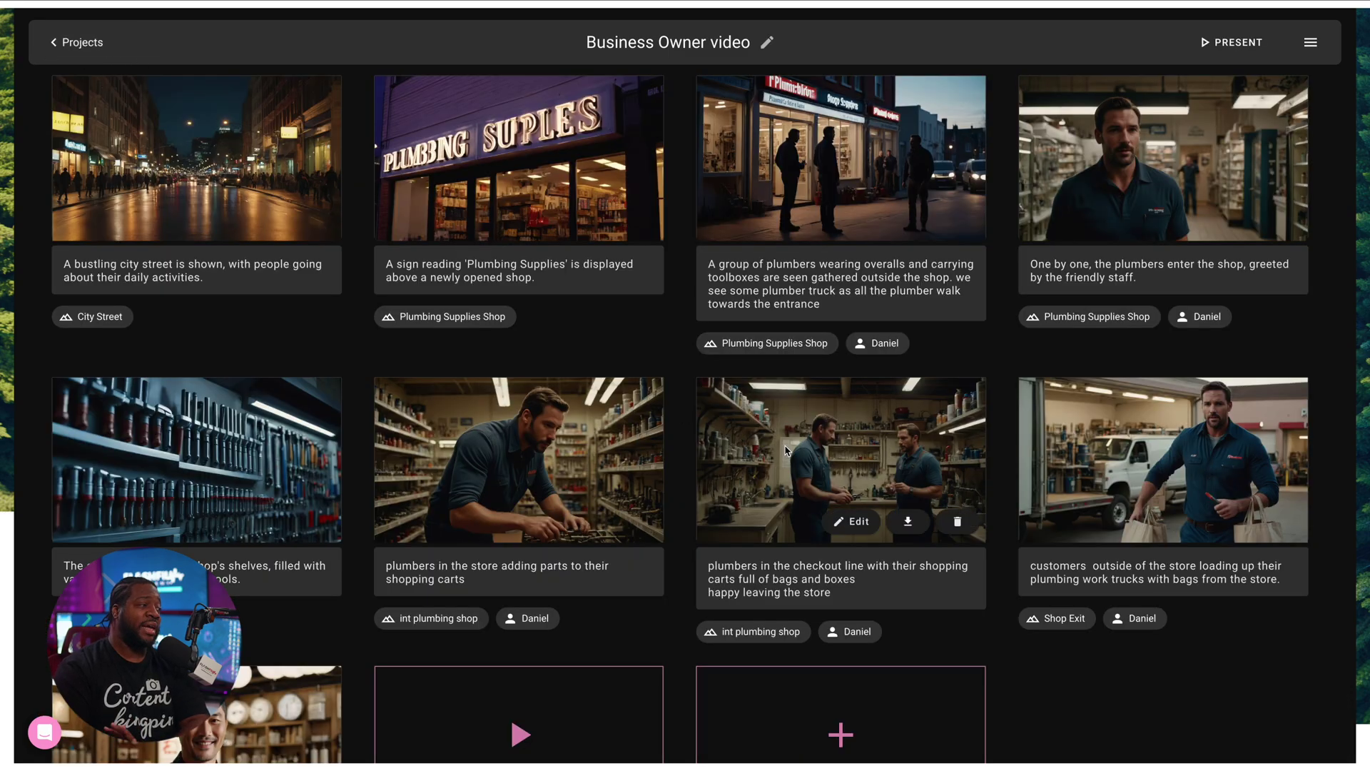
- Reopen Shot 6 and preview the medium-shot shelves alternate without keeping it
left_click(851, 522)
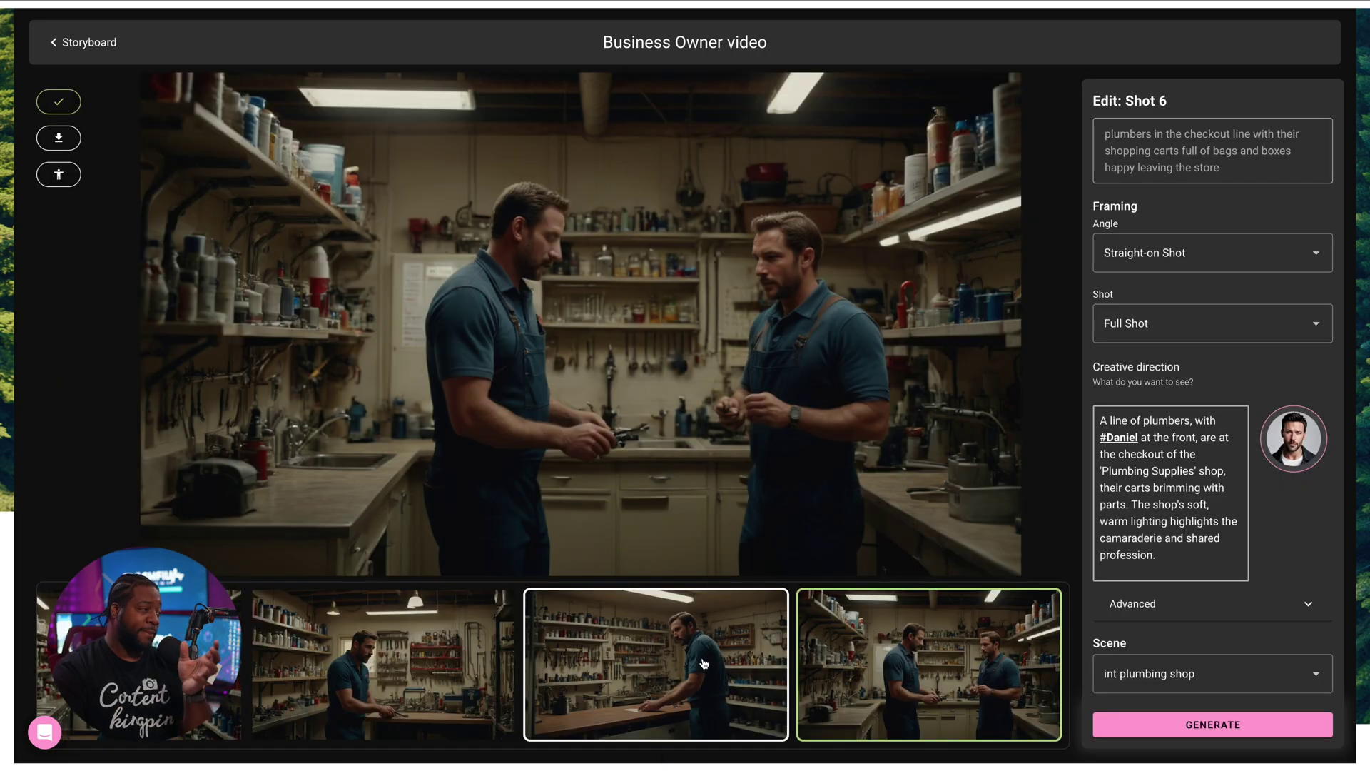
scroll(703, 663, "right", 10)
scroll(703, 664, "left", 10)
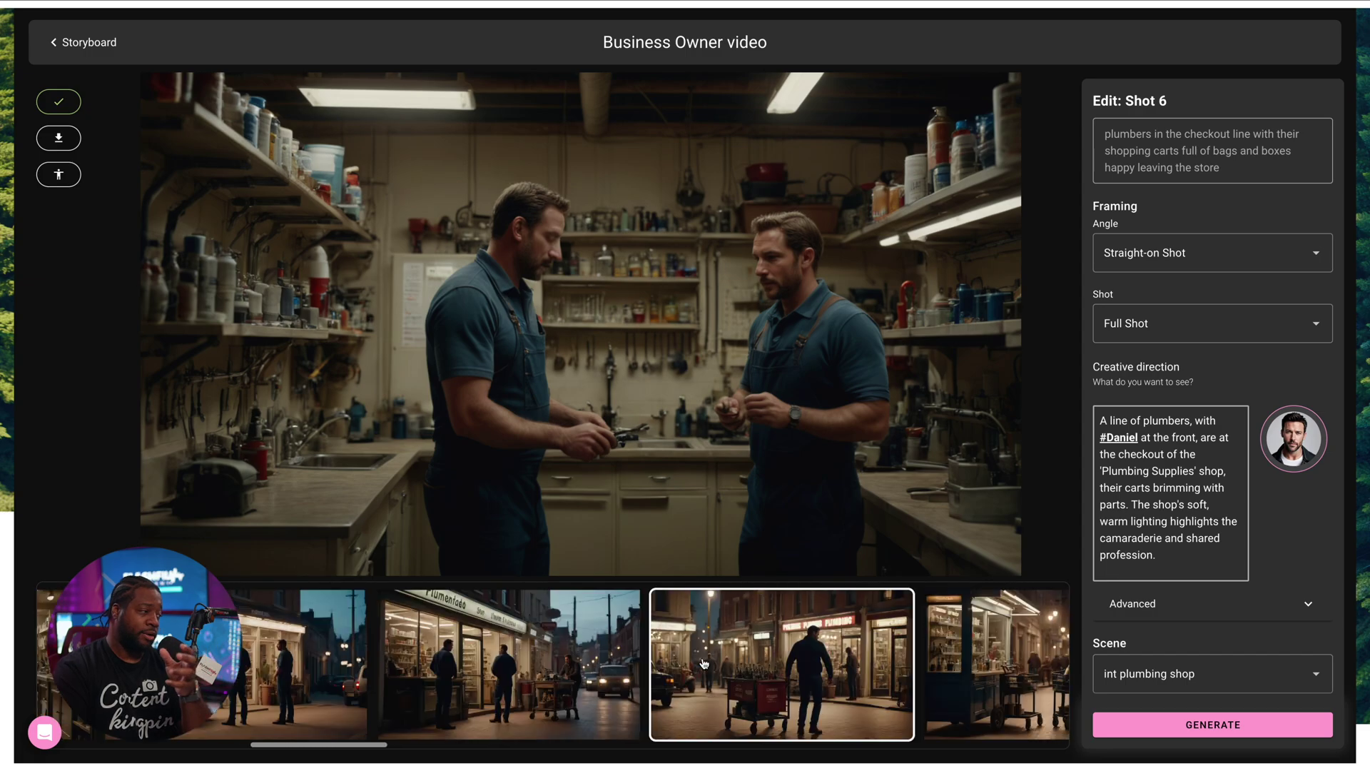
scroll(703, 664, "left", 5)
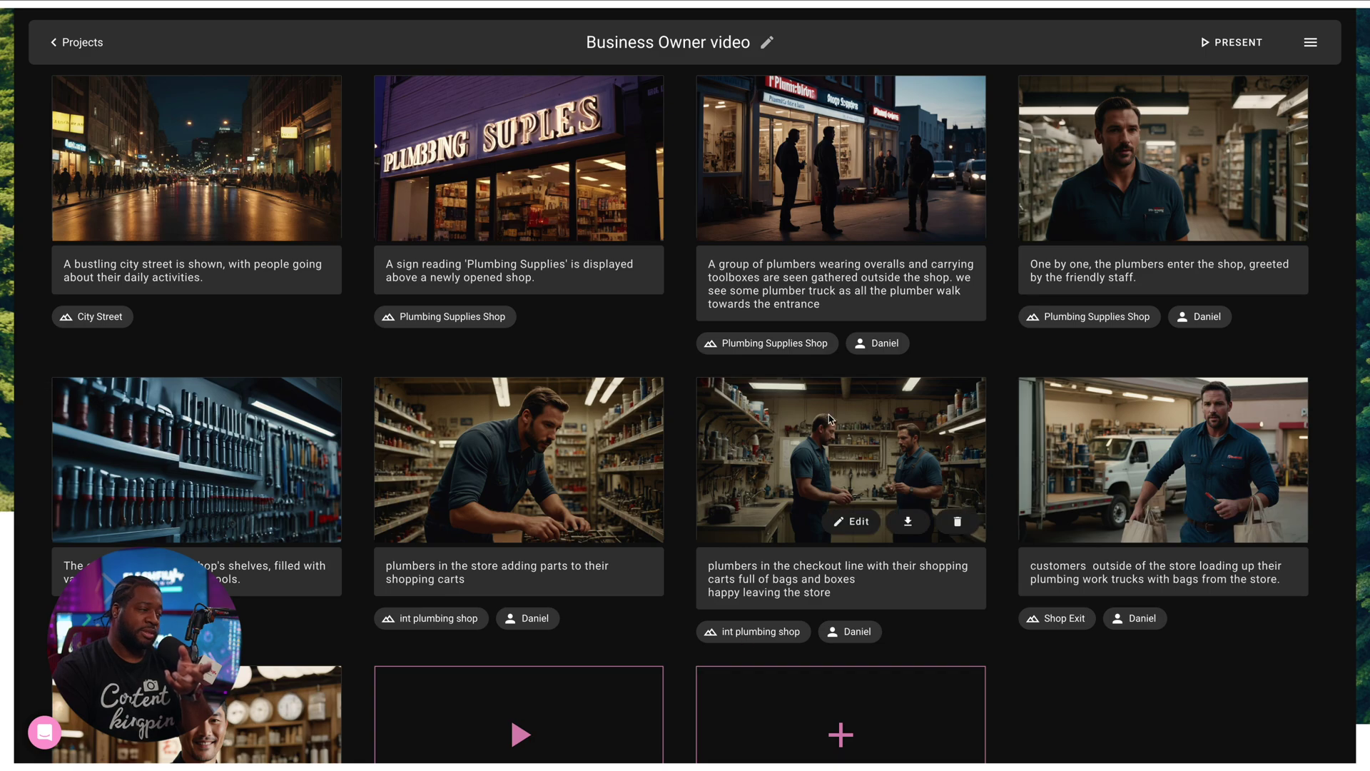
left_click(859, 526)
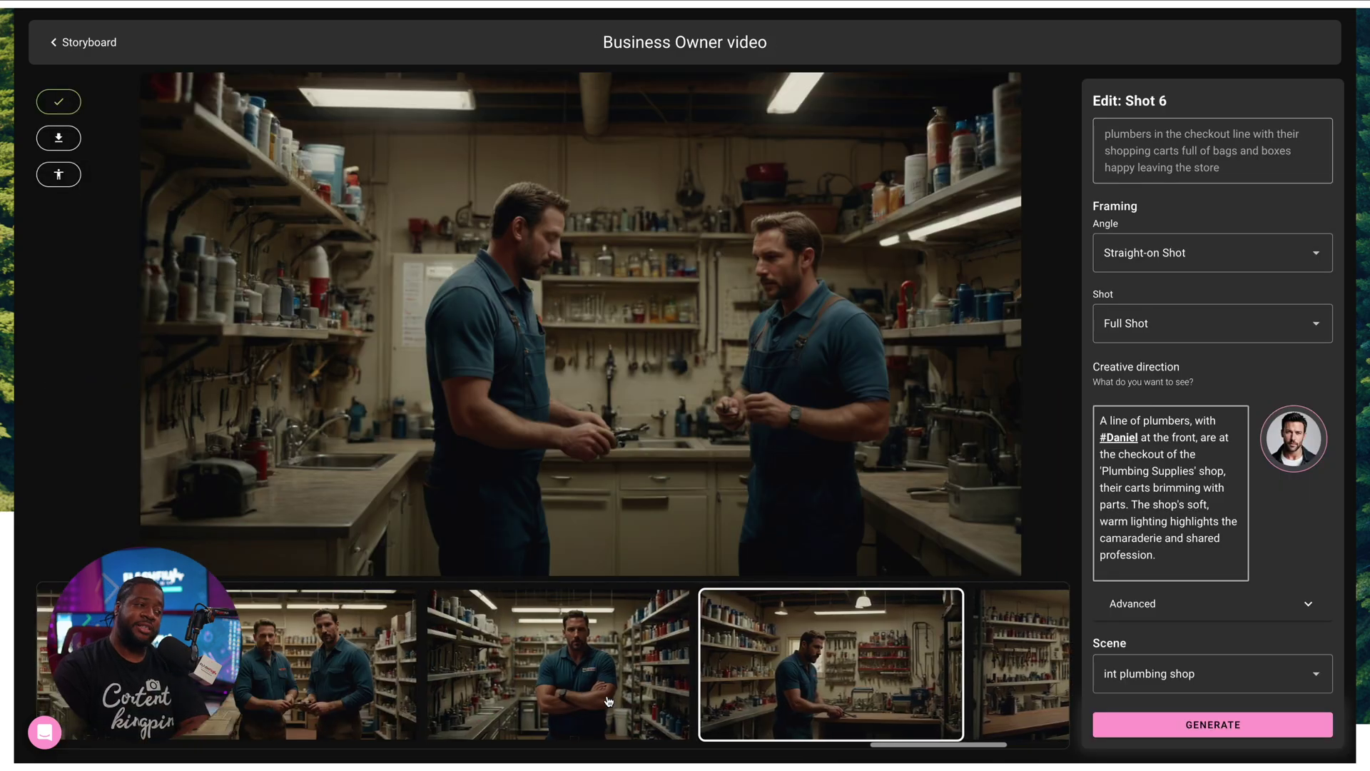
left_click(765, 668)
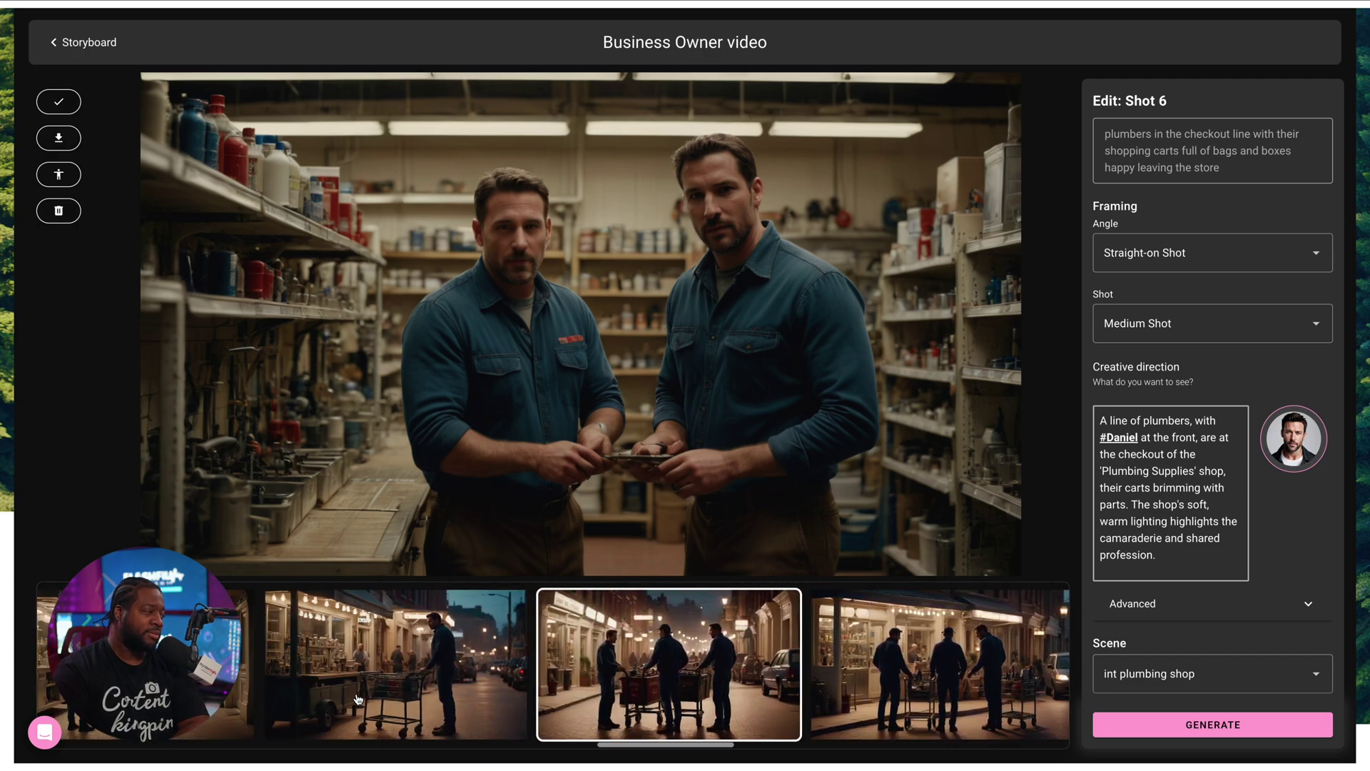
scroll(358, 699, "left", 15)
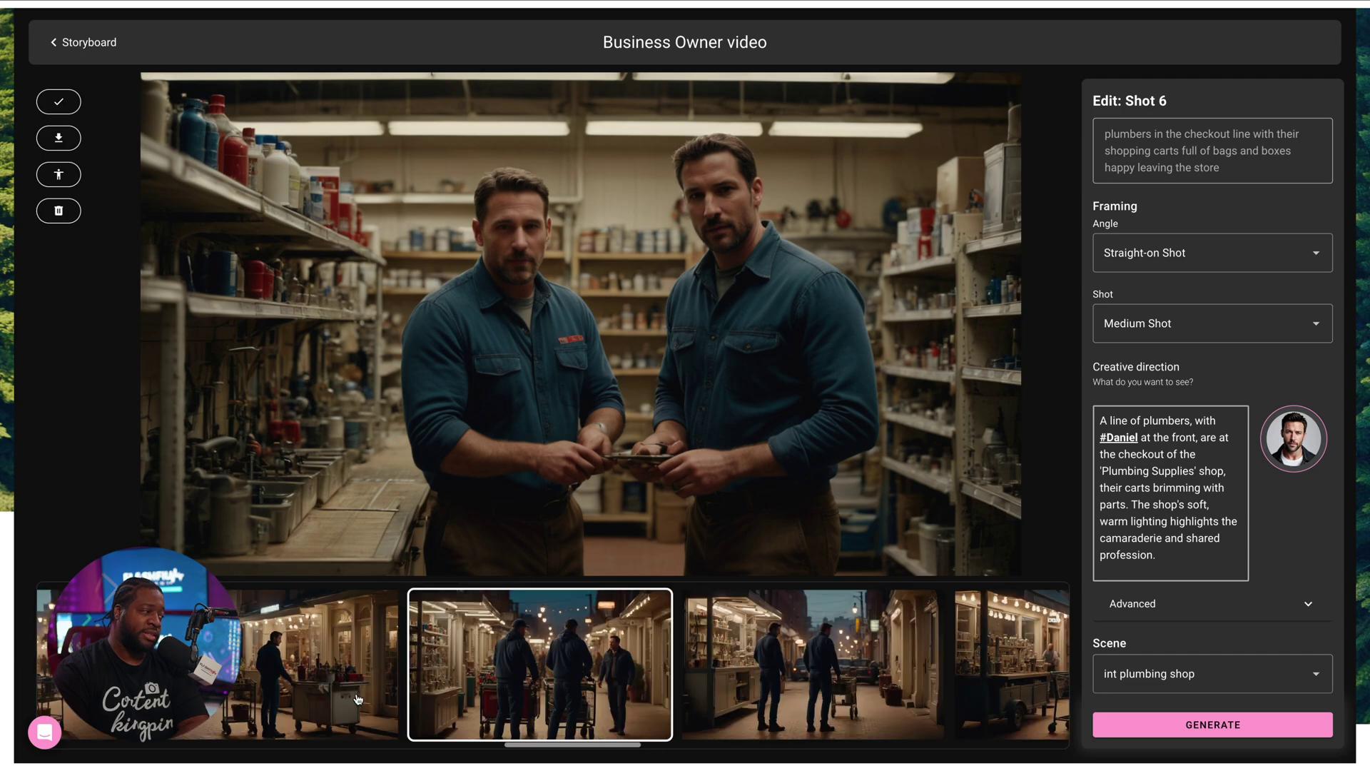
scroll(358, 698, "left", 10)
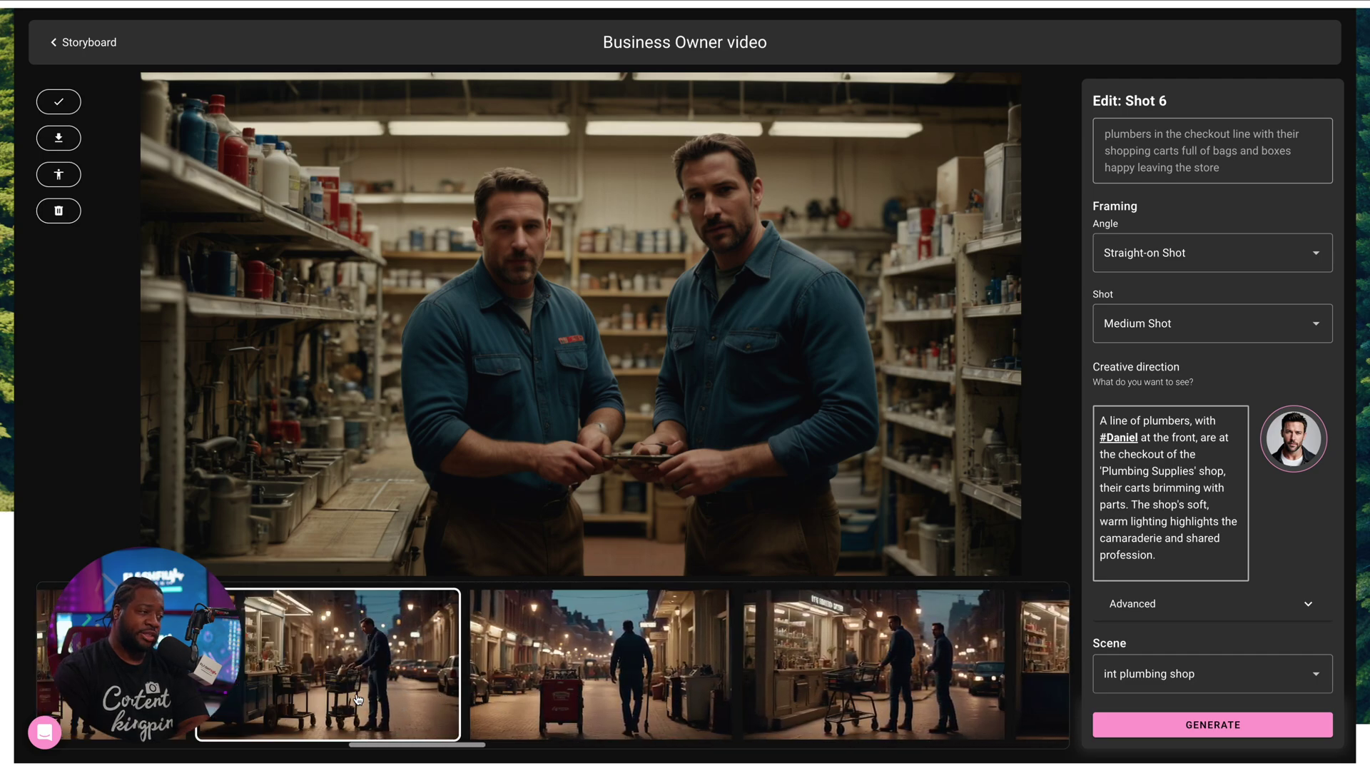
scroll(358, 699, "left", 12)
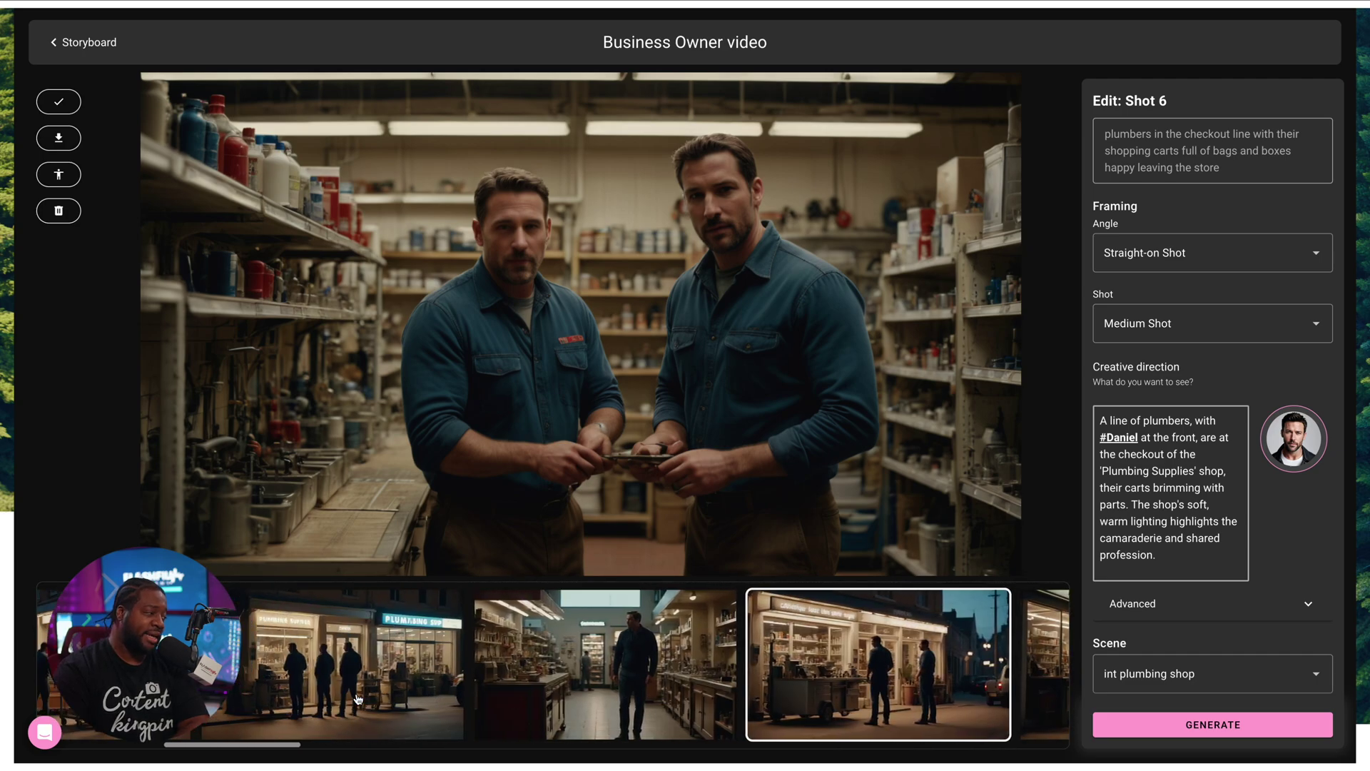
scroll(358, 699, "left", 5)
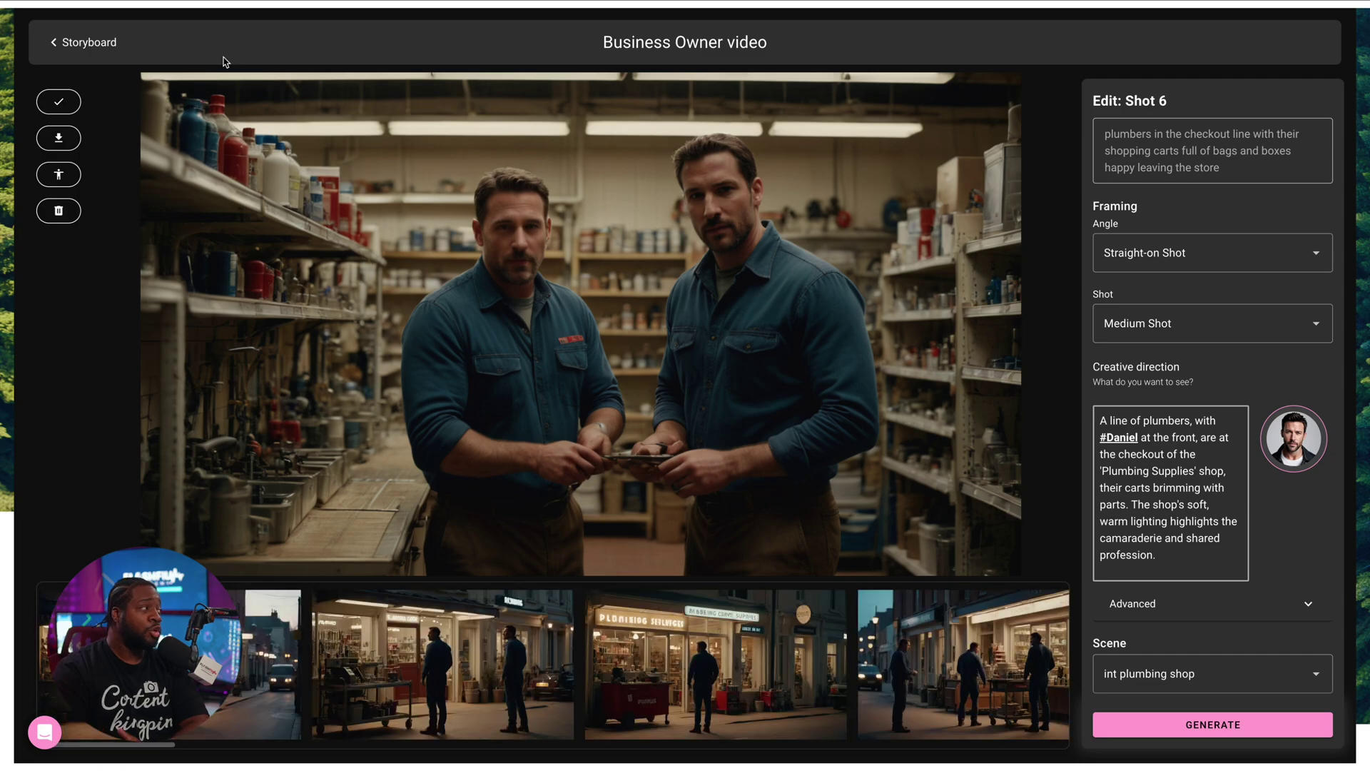
left_click(84, 42)
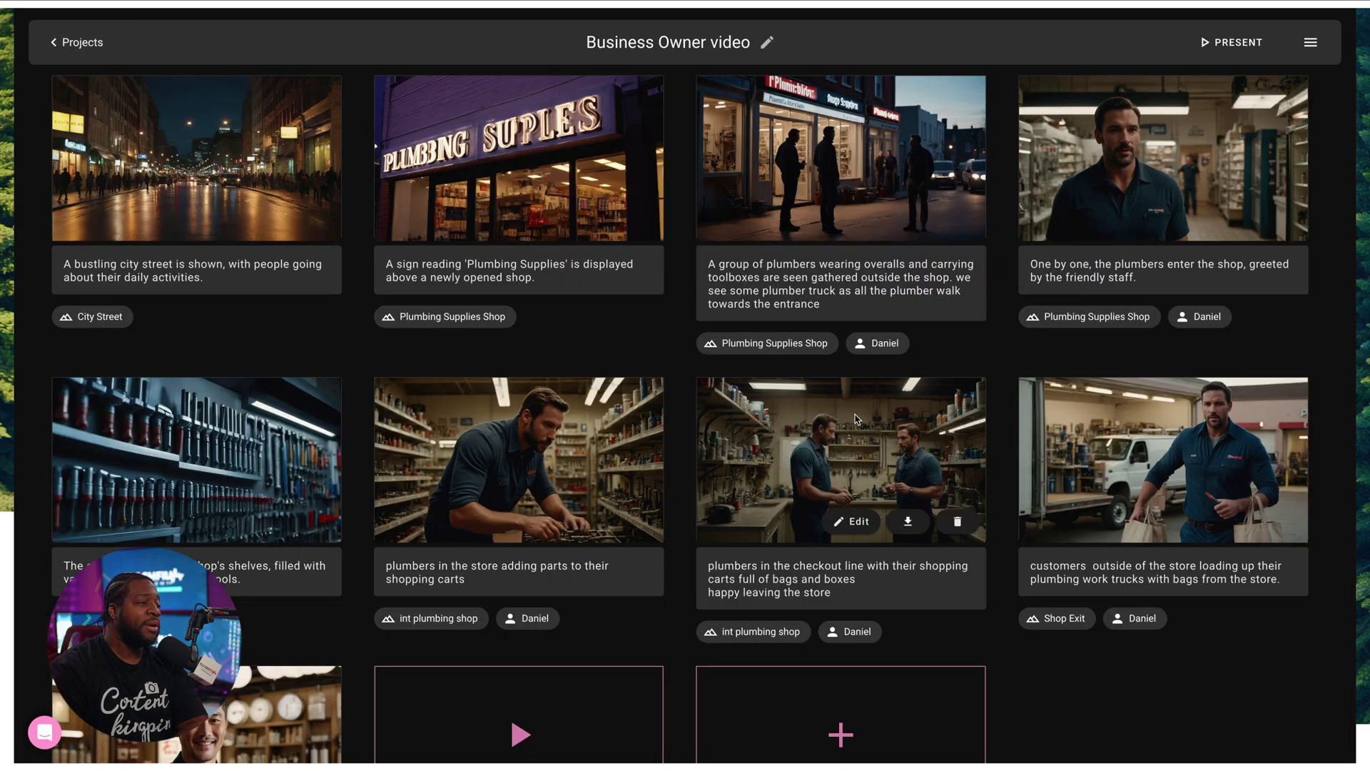
- Glance at the customers-outside shot's editor, then open Shot 4, the tools-shelf close-up
mouse_move(458, 525)
mouse_move(849, 478)
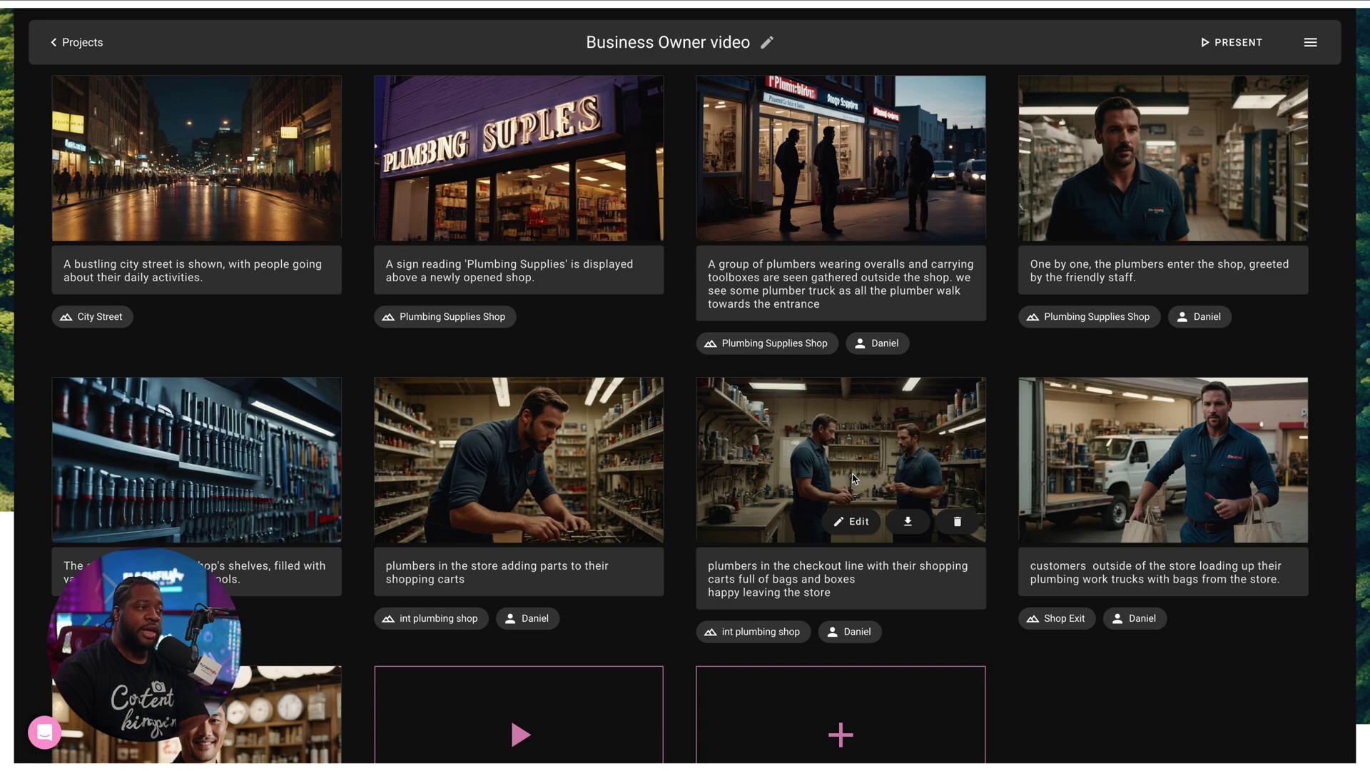
mouse_move(1238, 389)
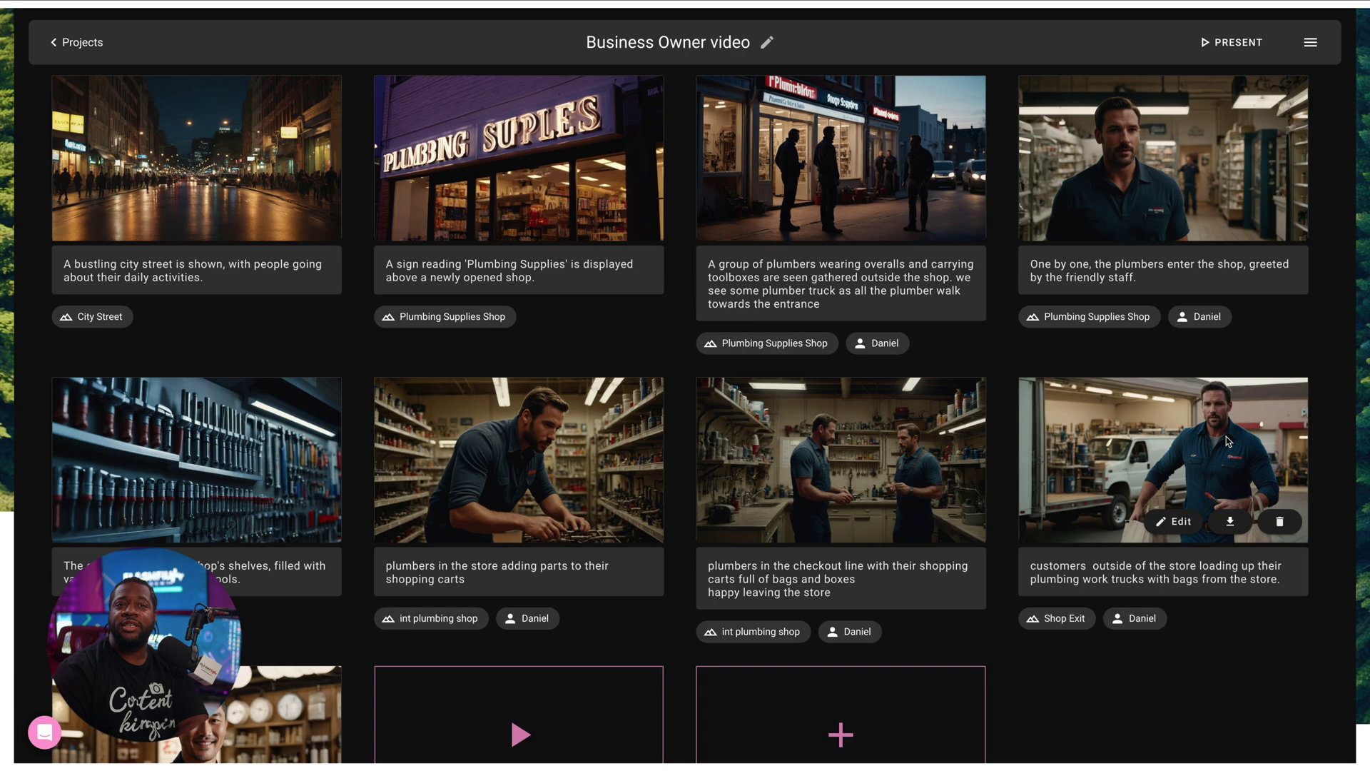
left_click(1172, 522)
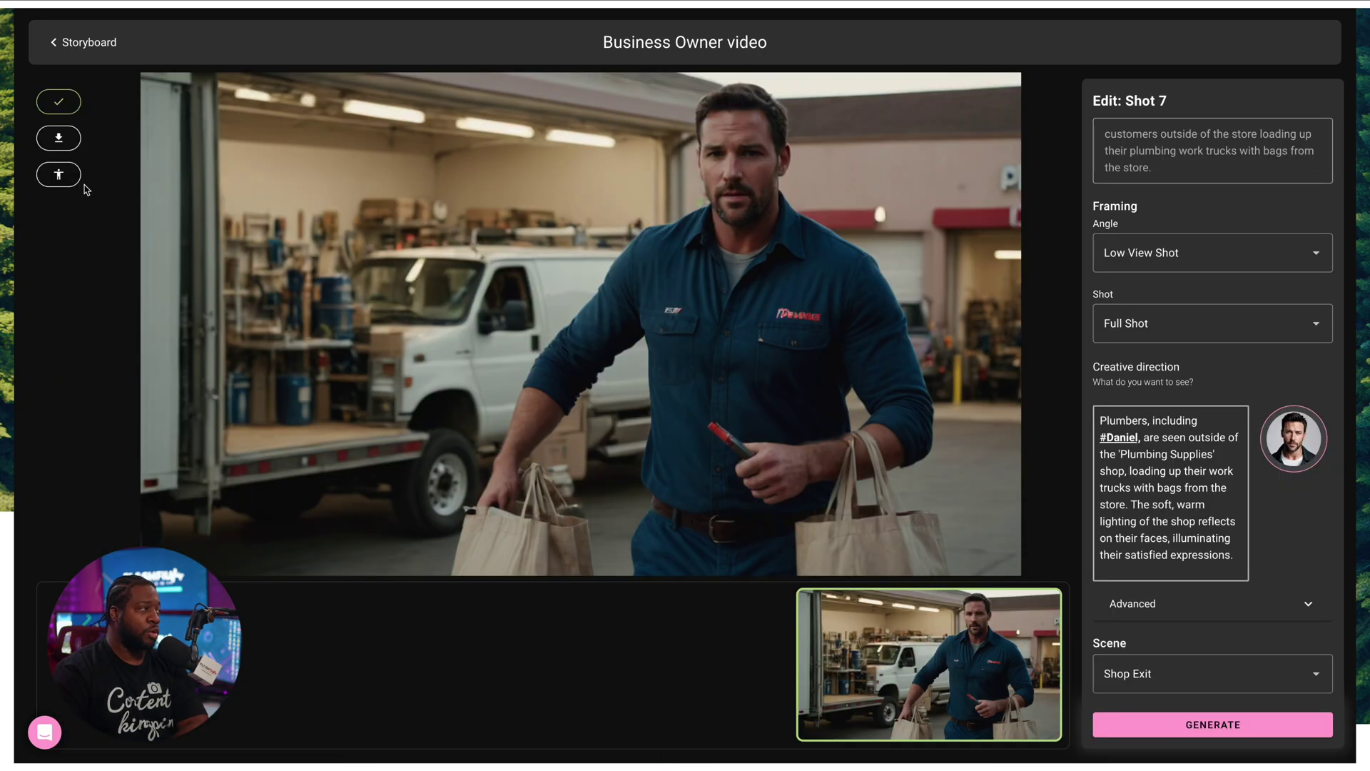
left_click(70, 47)
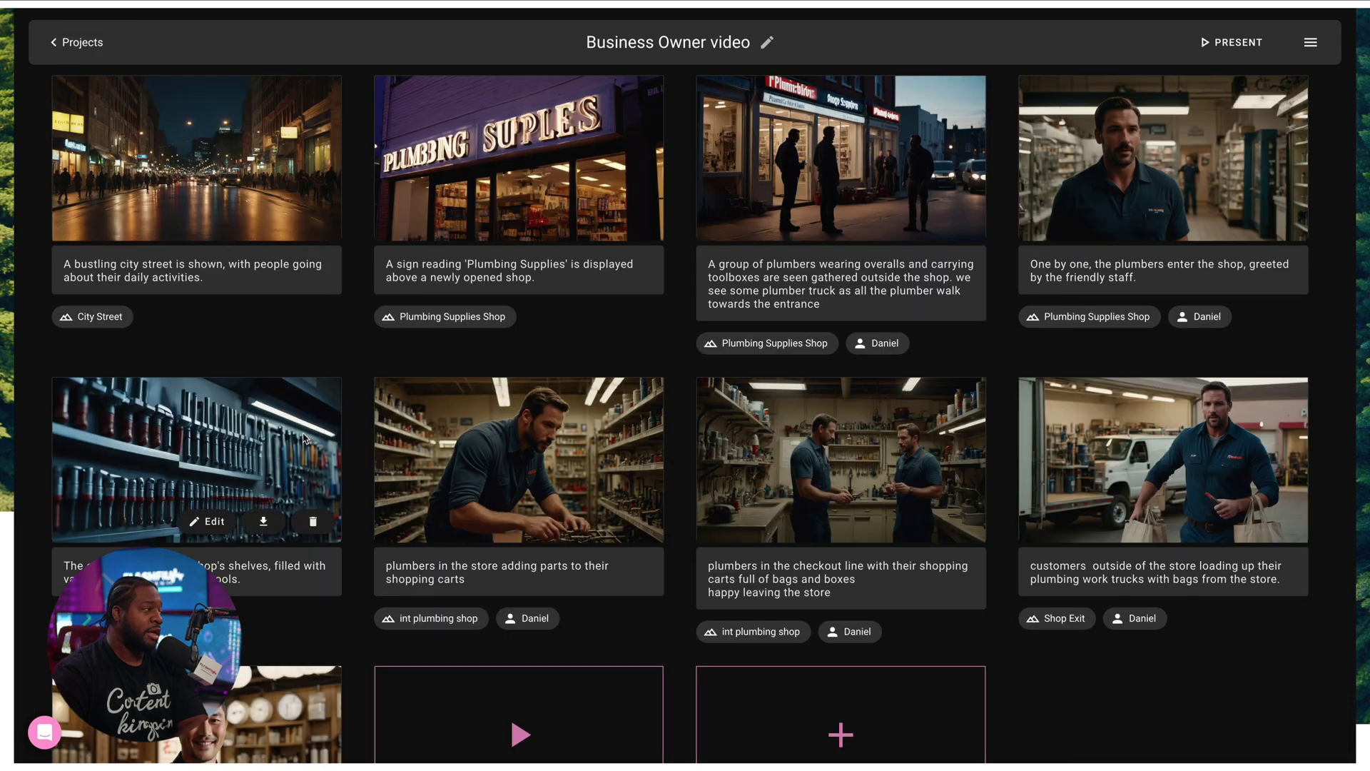
left_click(207, 522)
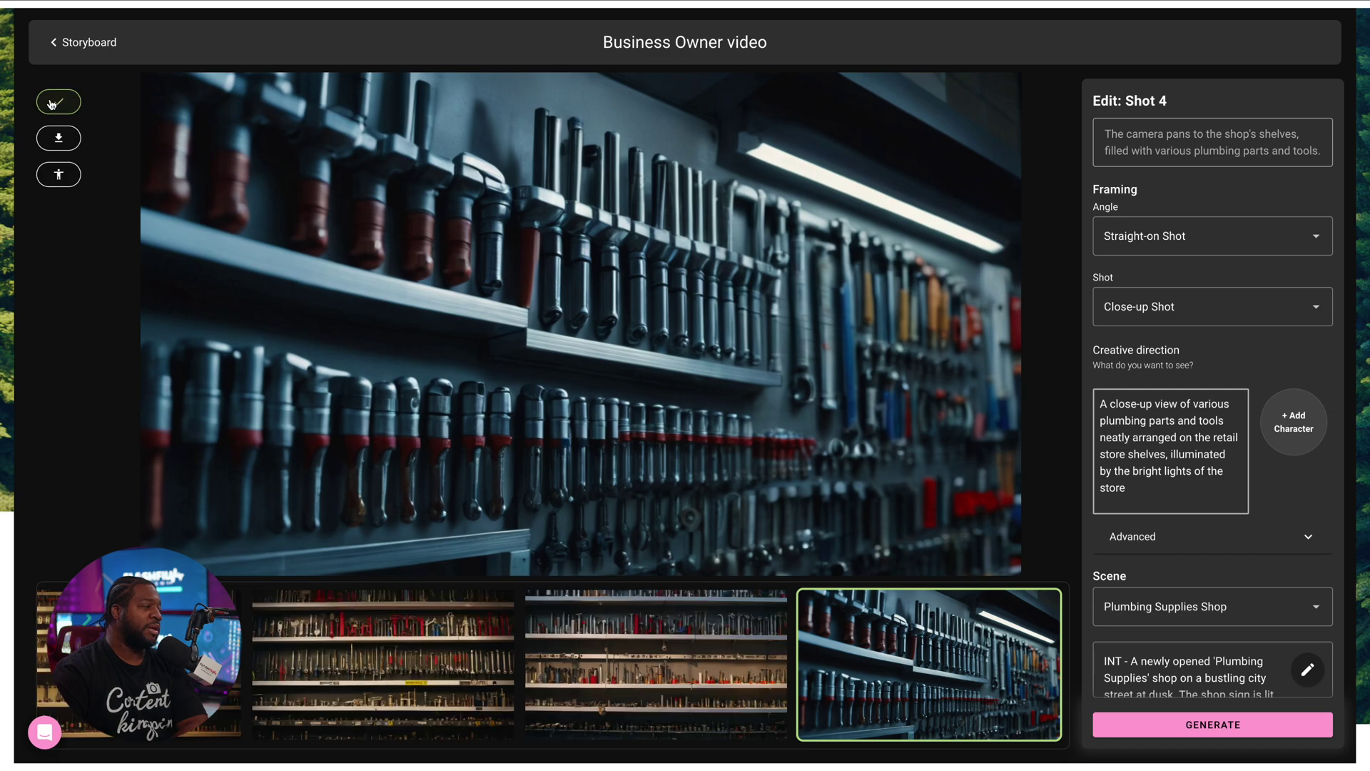
- Compare Shot 4's golden and other shelf alternates, keeping the original blue tool-wall image
scroll(271, 665, "left", 1)
scroll(271, 665, "left", 5)
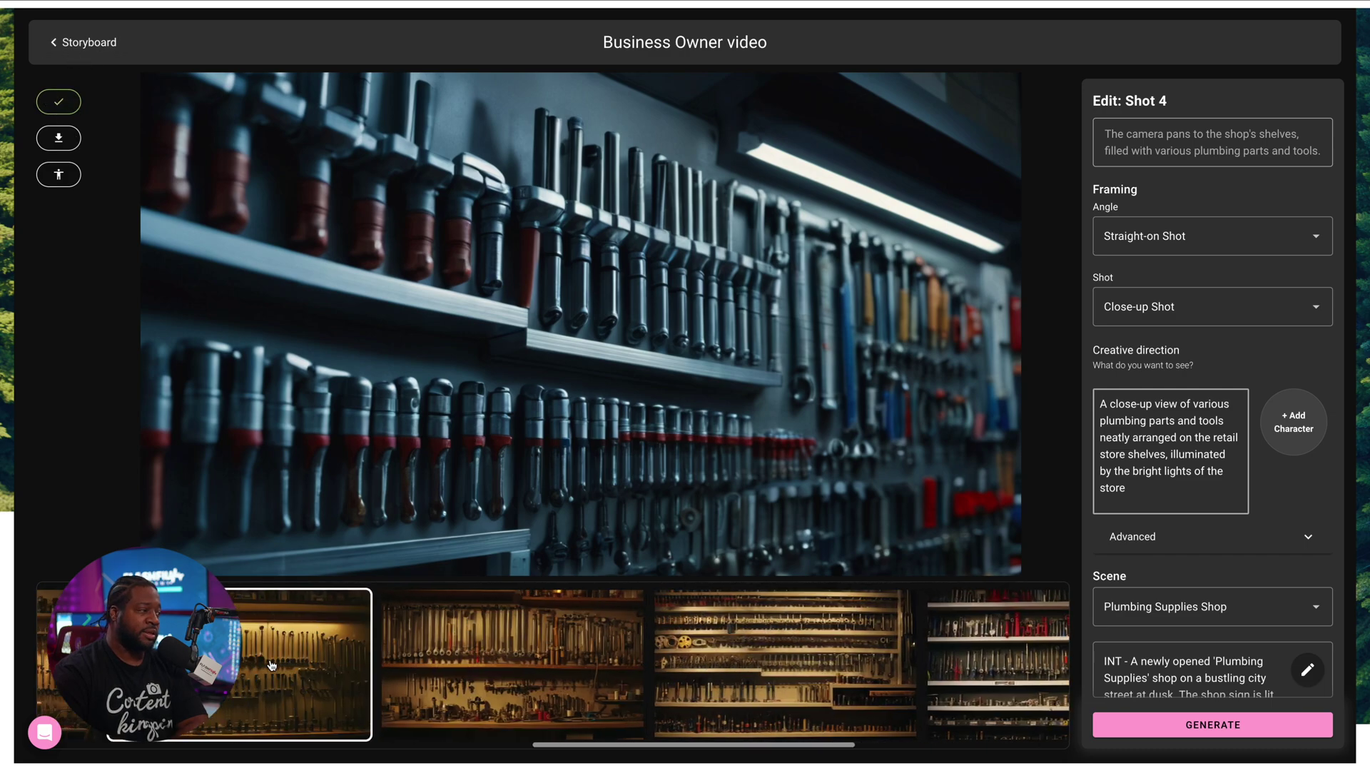
left_click(271, 664)
left_click(457, 666)
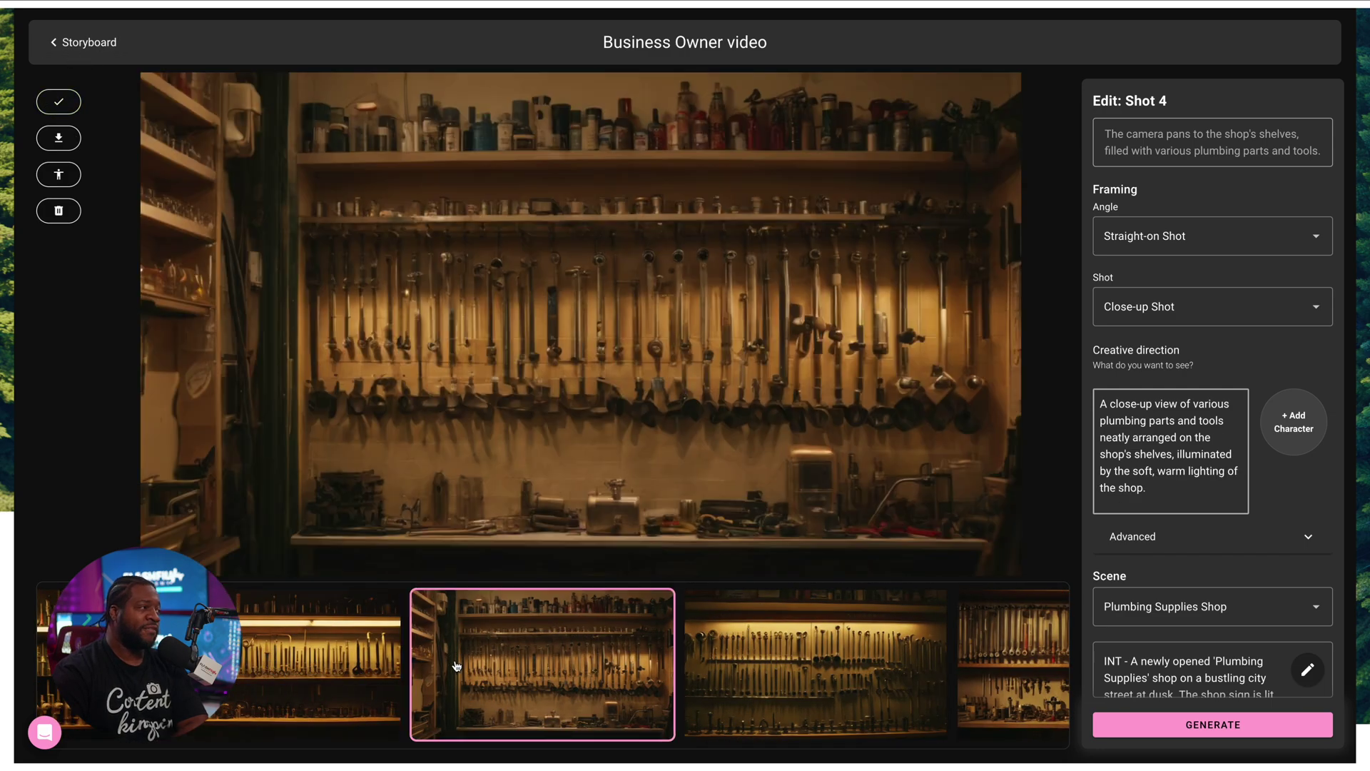
left_click(689, 642)
scroll(785, 642, "right", 5)
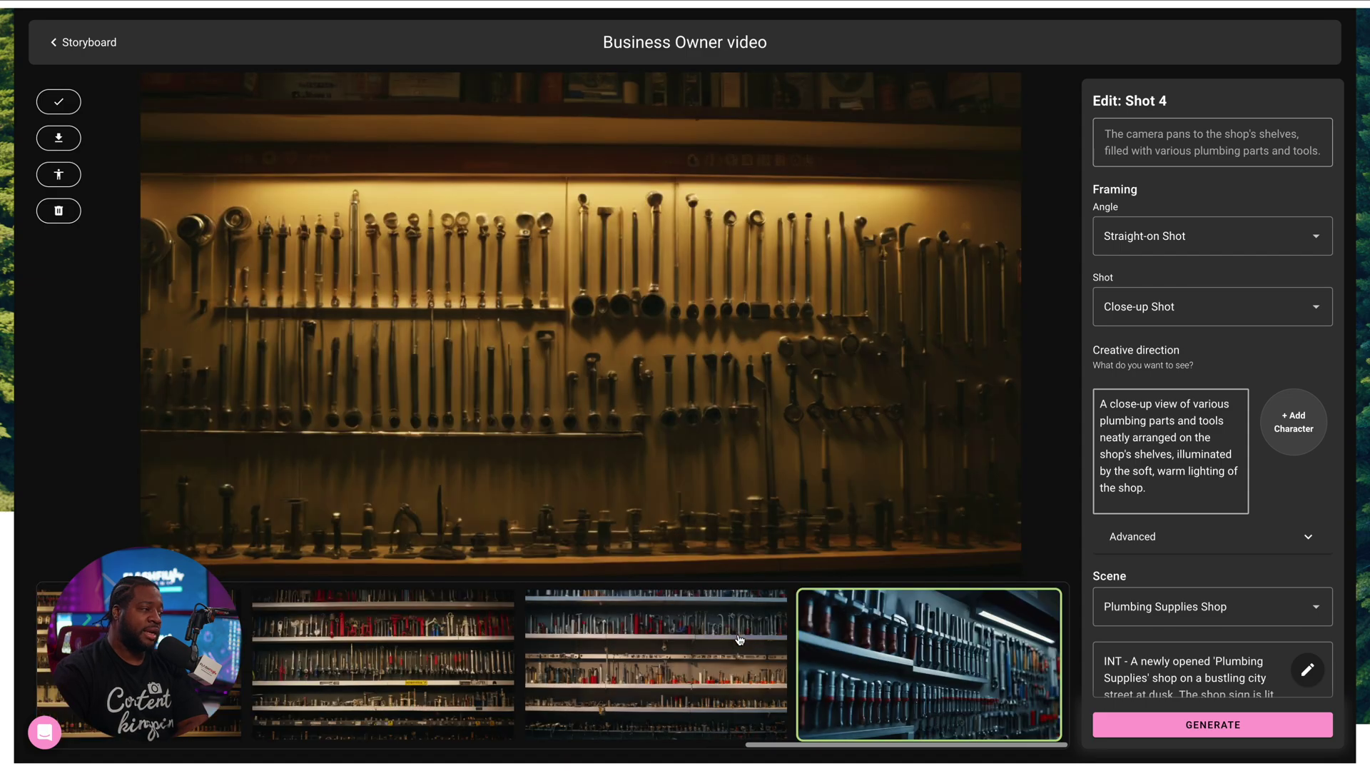
left_click(840, 639)
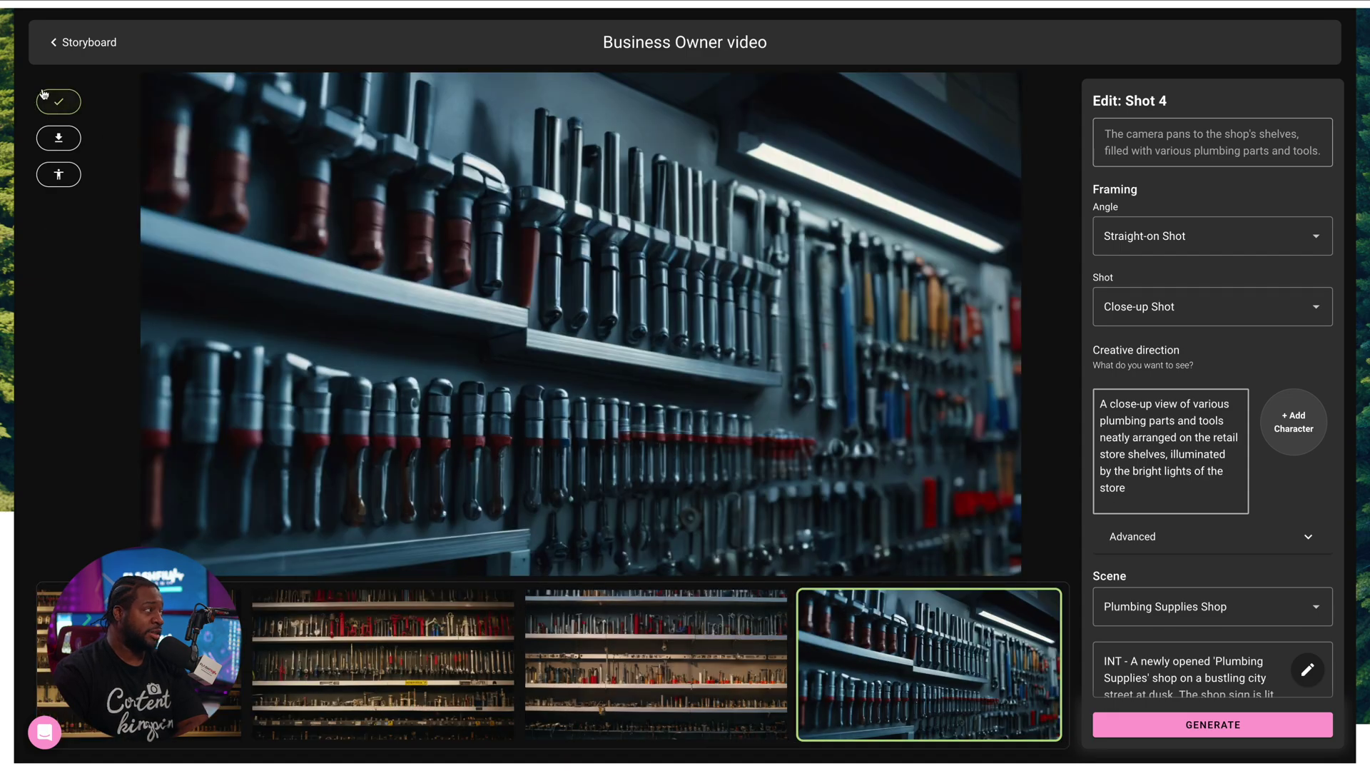
left_click(58, 45)
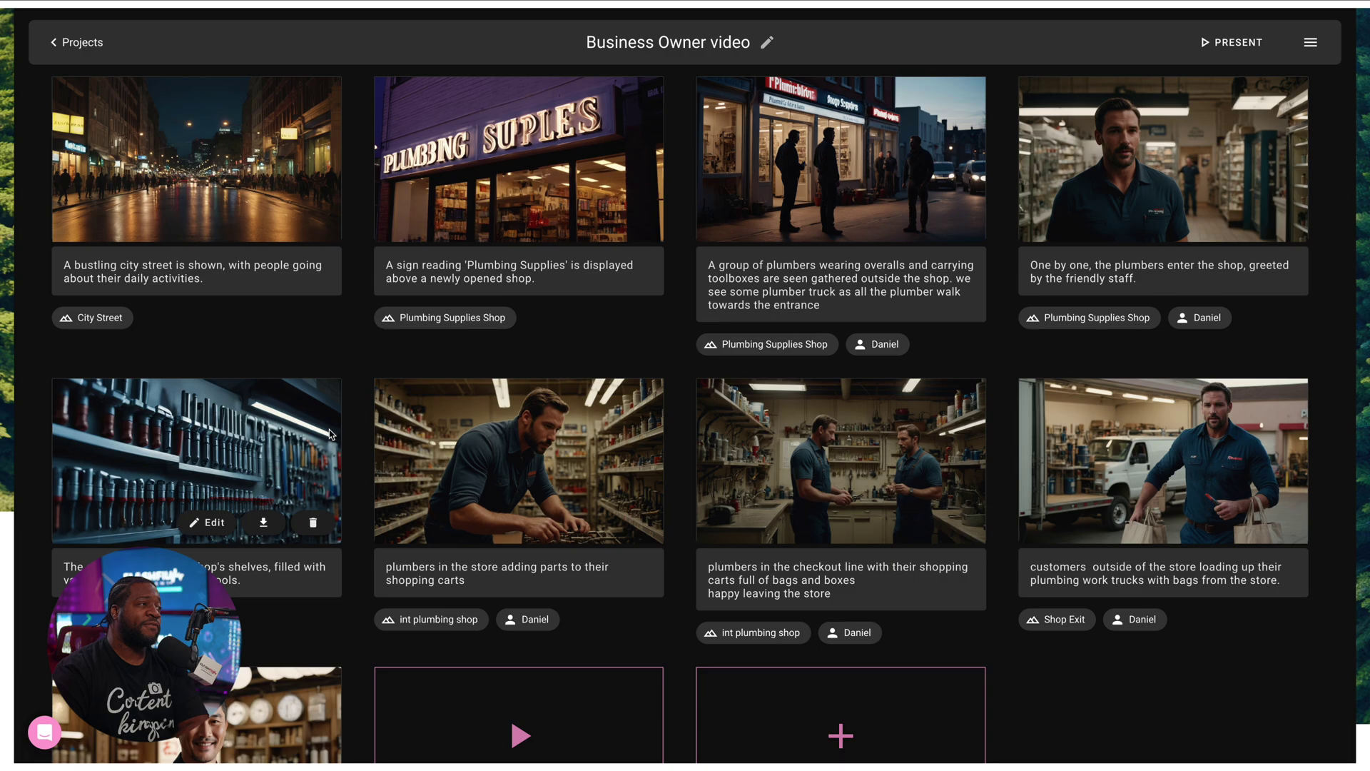
mouse_move(872, 241)
left_click(857, 220)
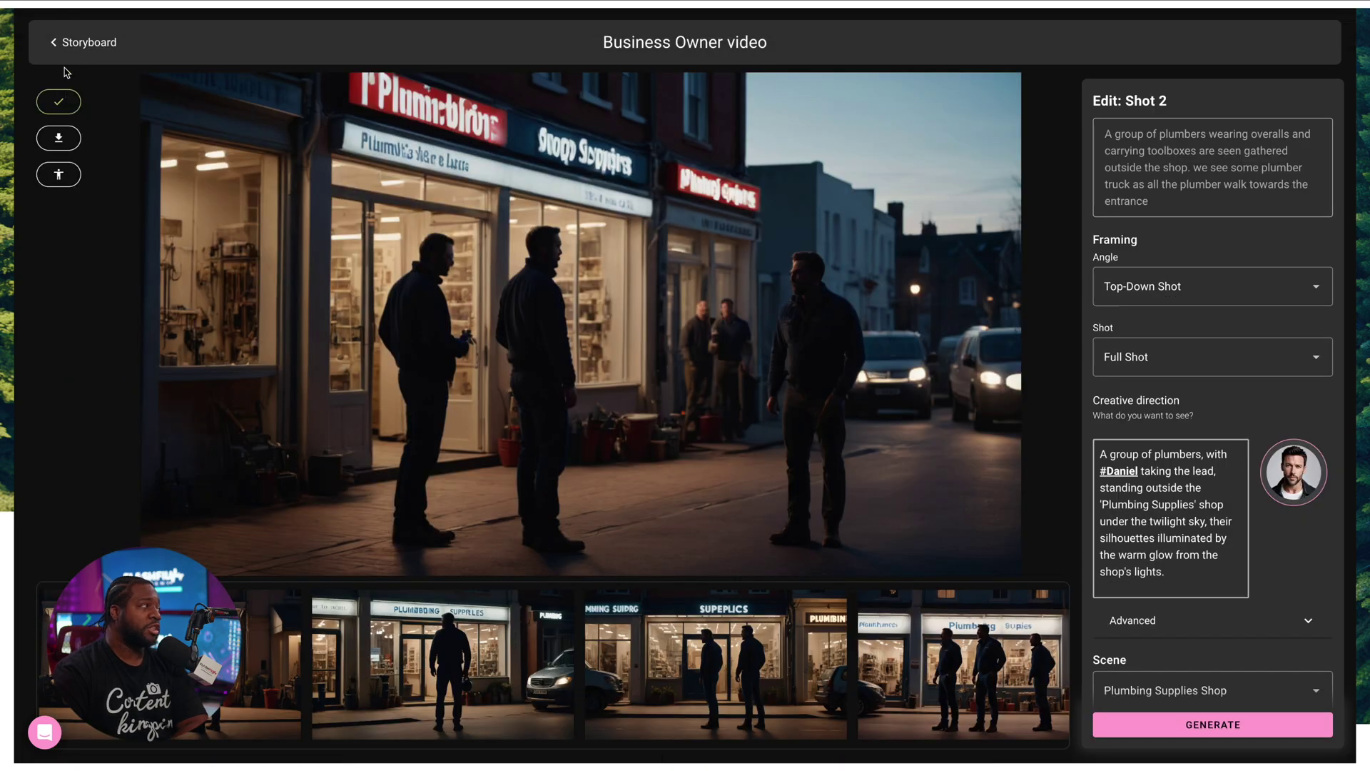
left_click(60, 44)
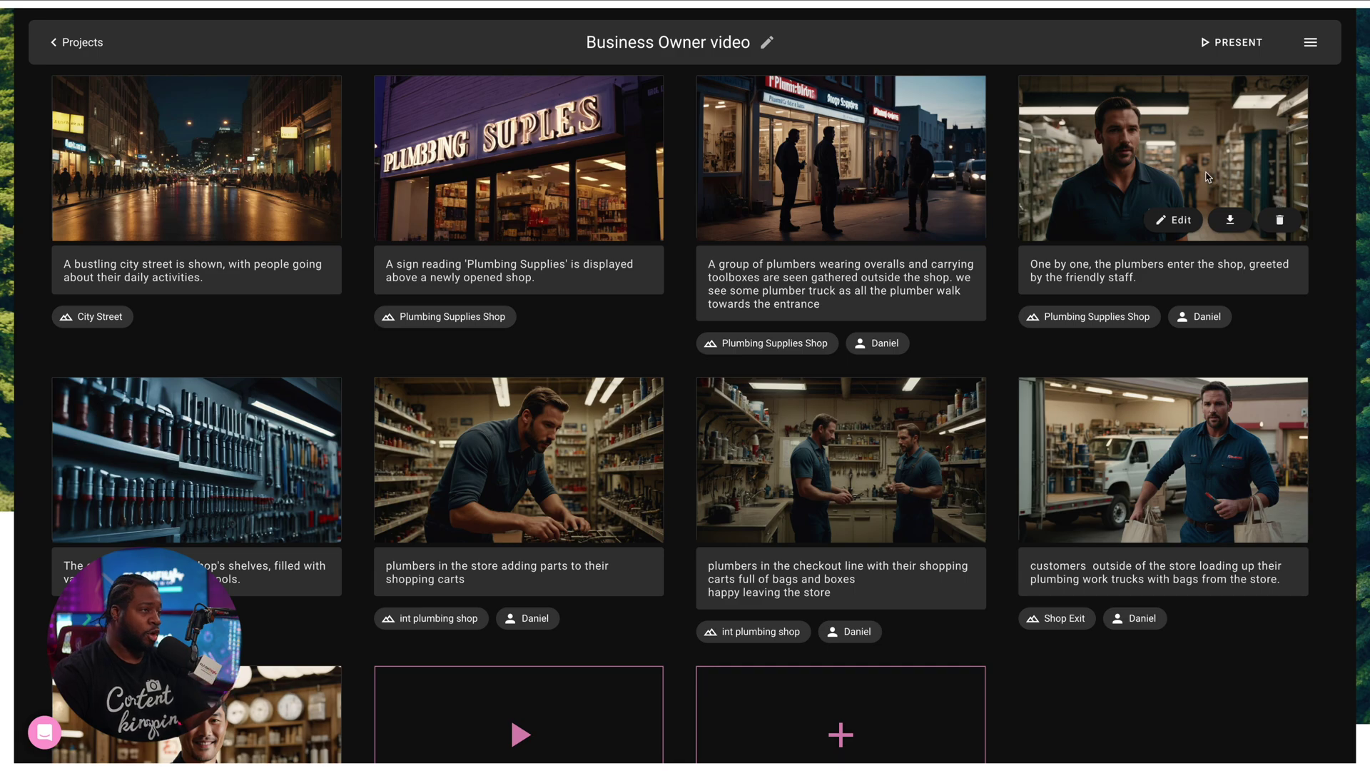
scroll(1203, 183, "down", 3)
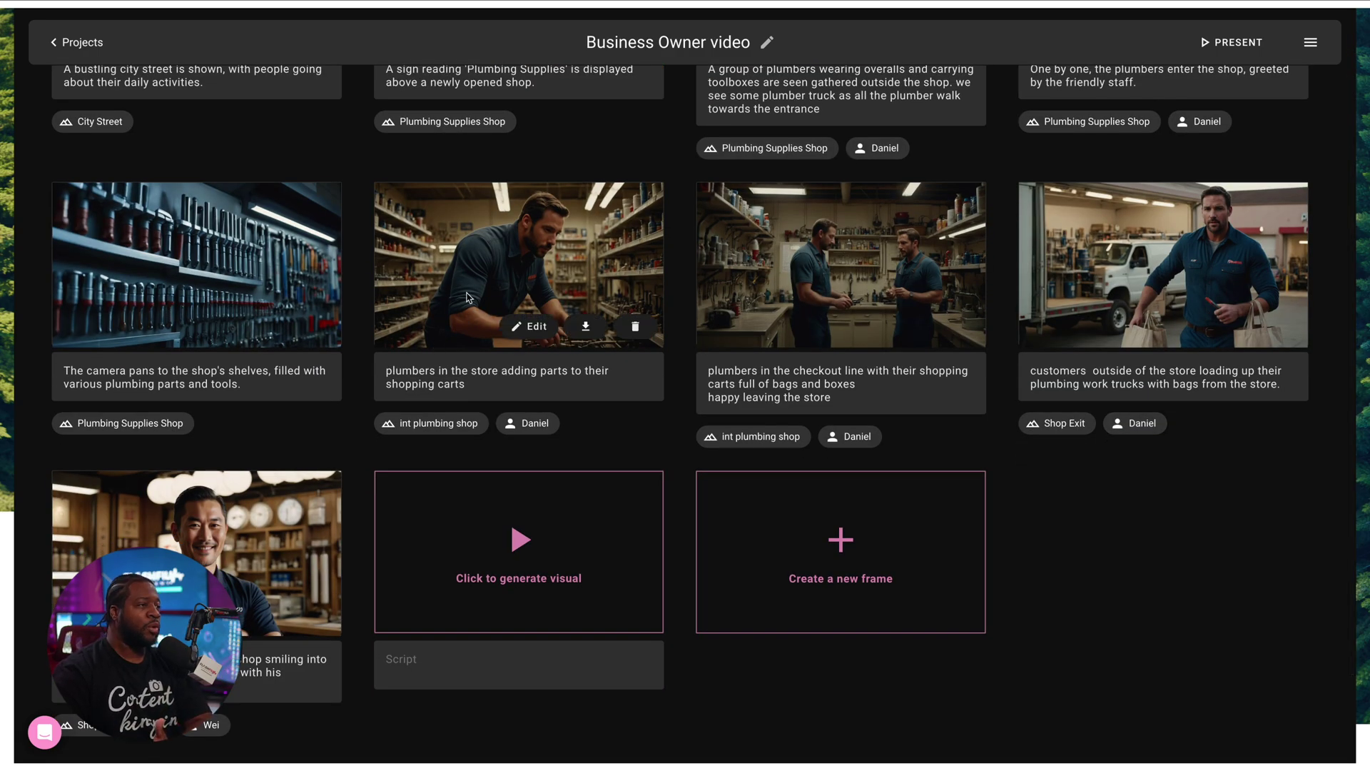
- Preview Shot 5's alternates and choose the doorway image of the plumber with the red cart
left_click(532, 327)
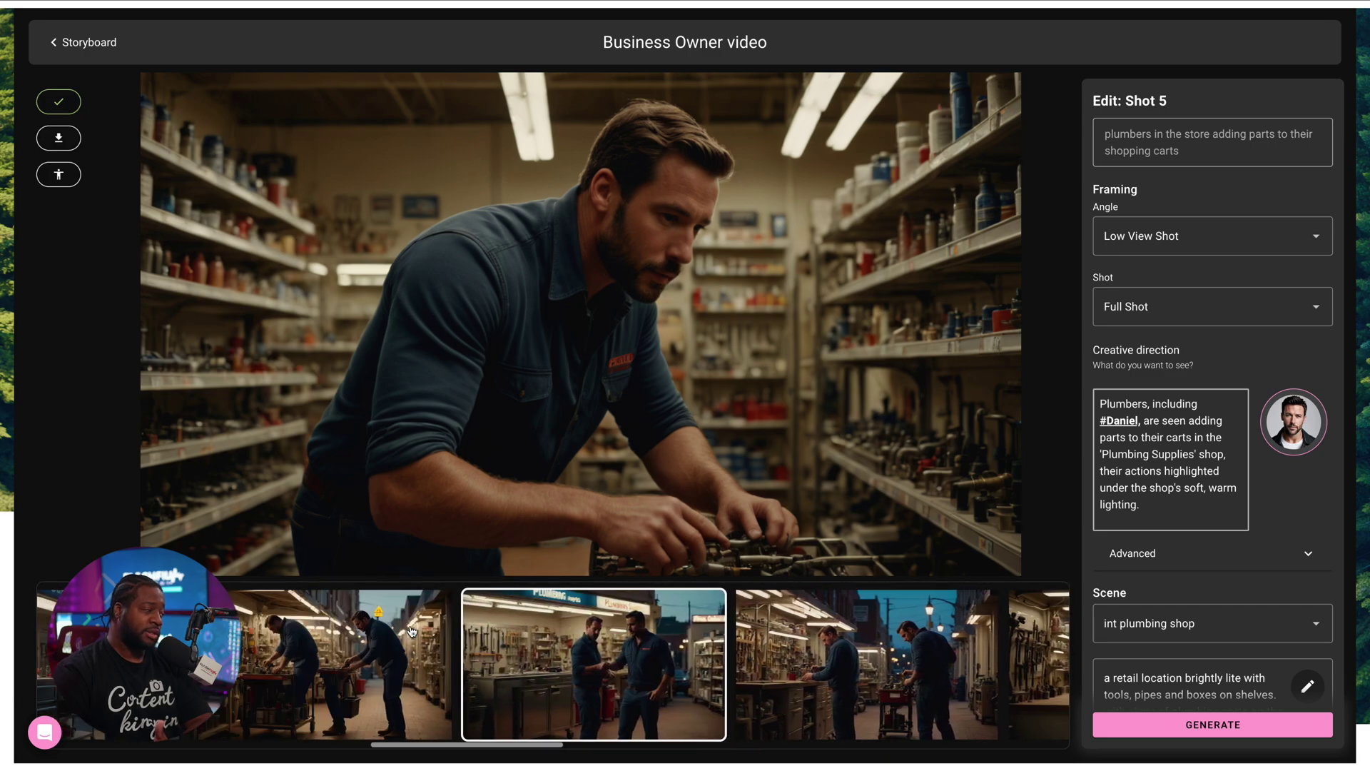
left_click(579, 653)
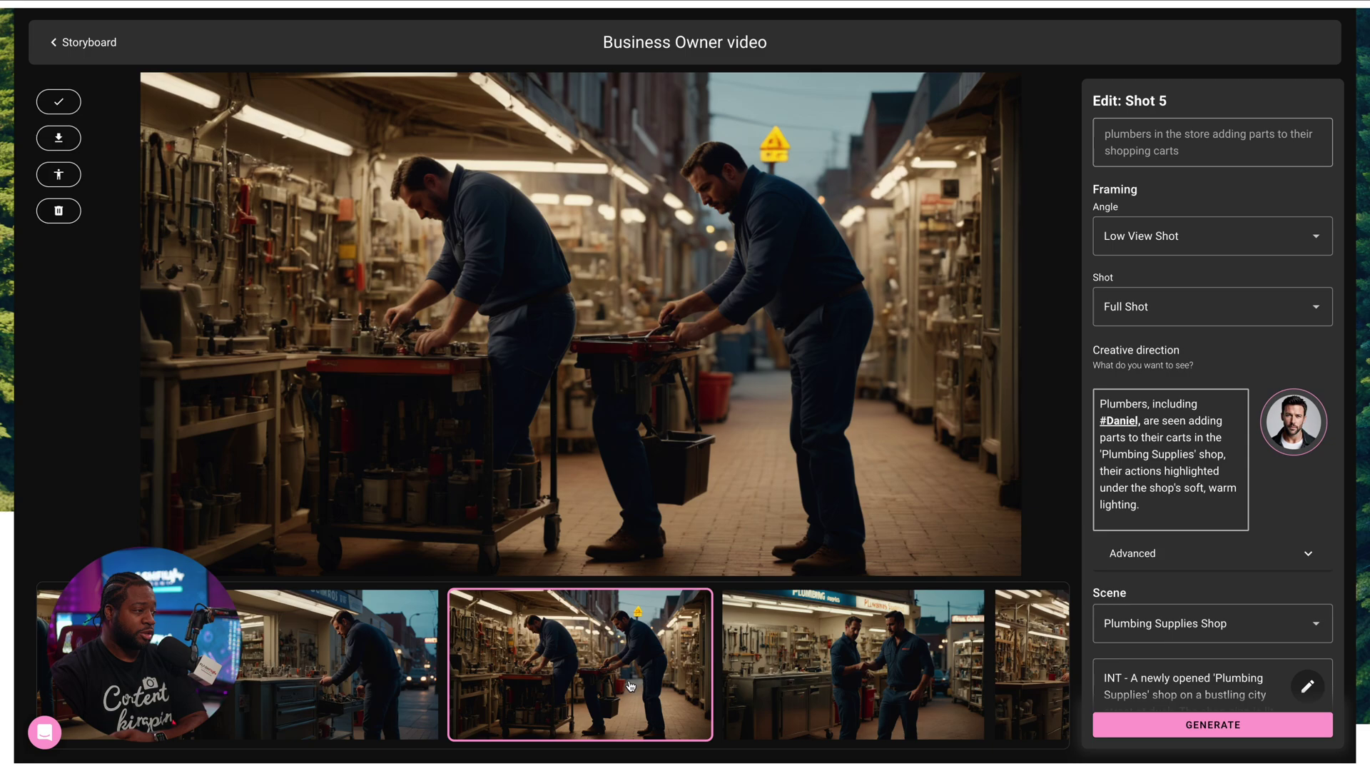
left_click(908, 647)
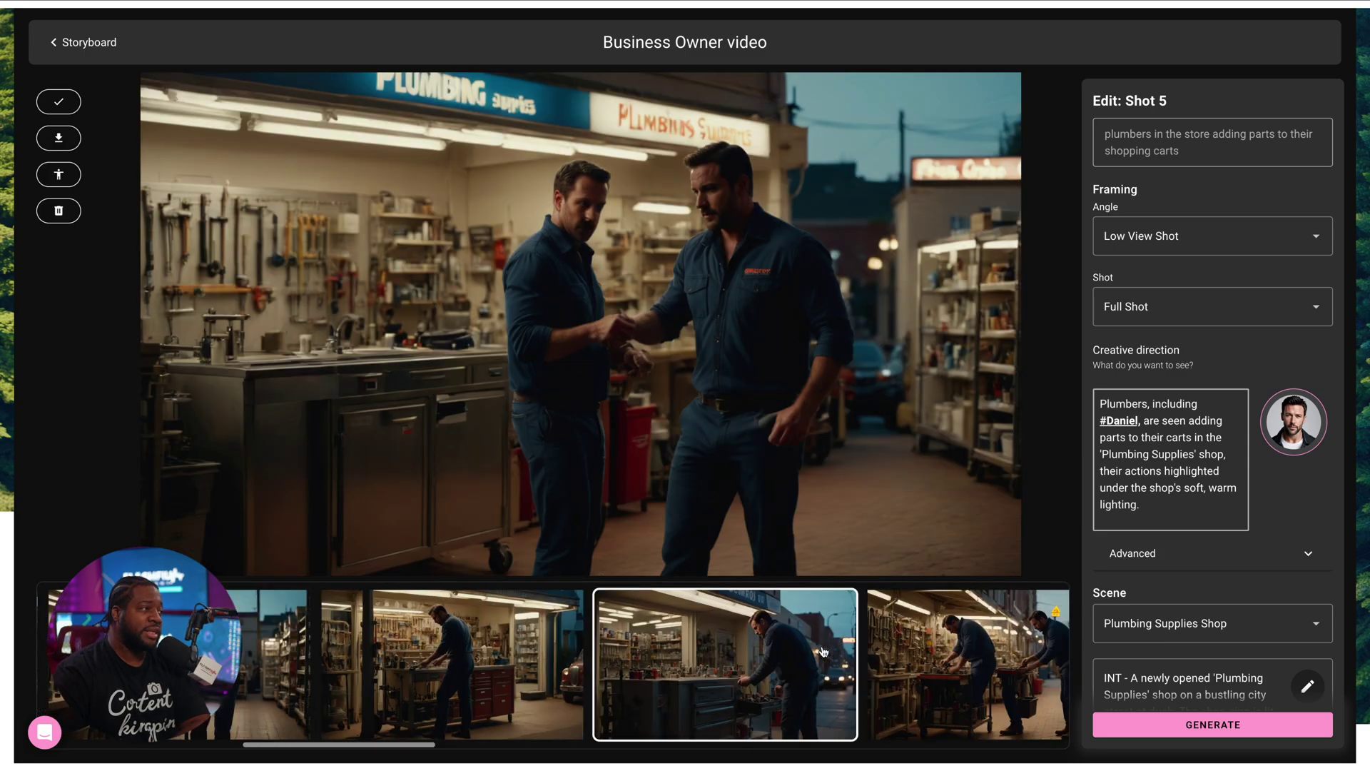
left_click(421, 655)
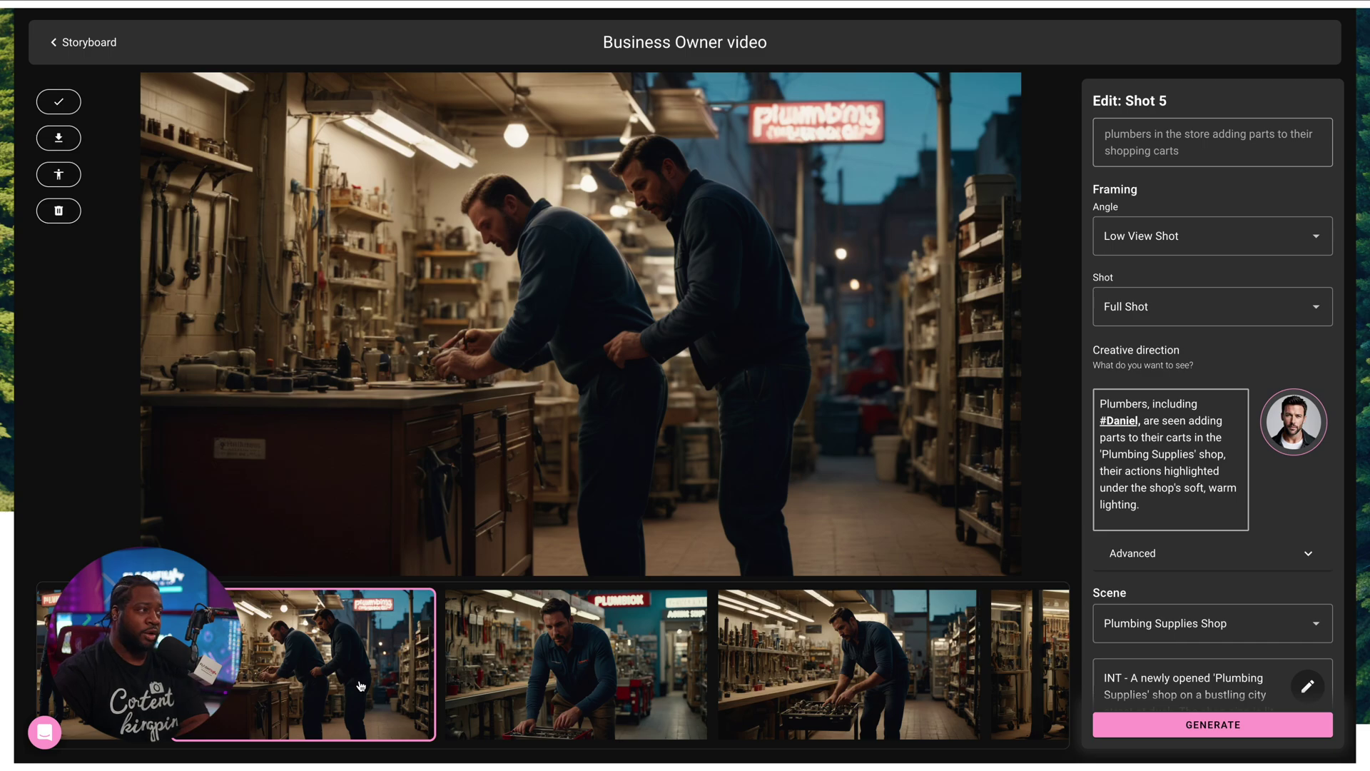
left_click(918, 655)
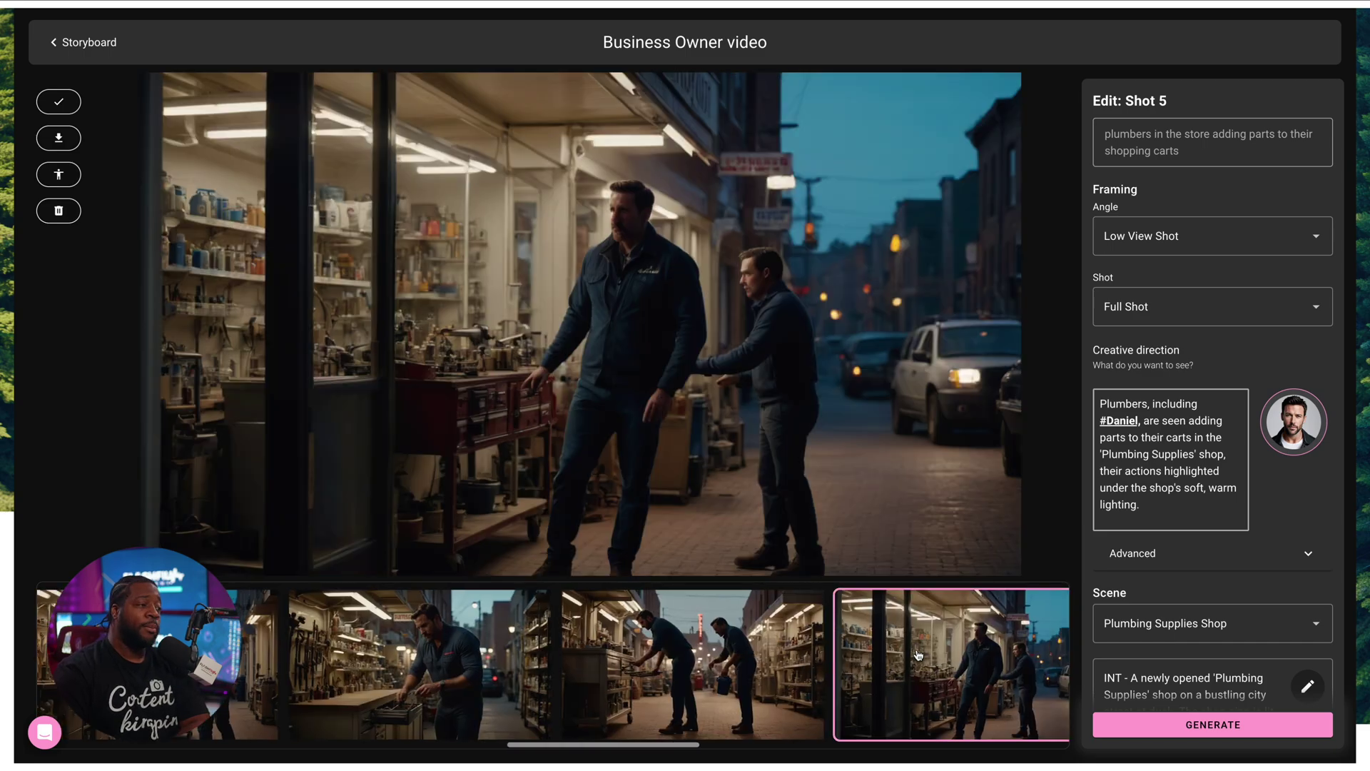
left_click(919, 655)
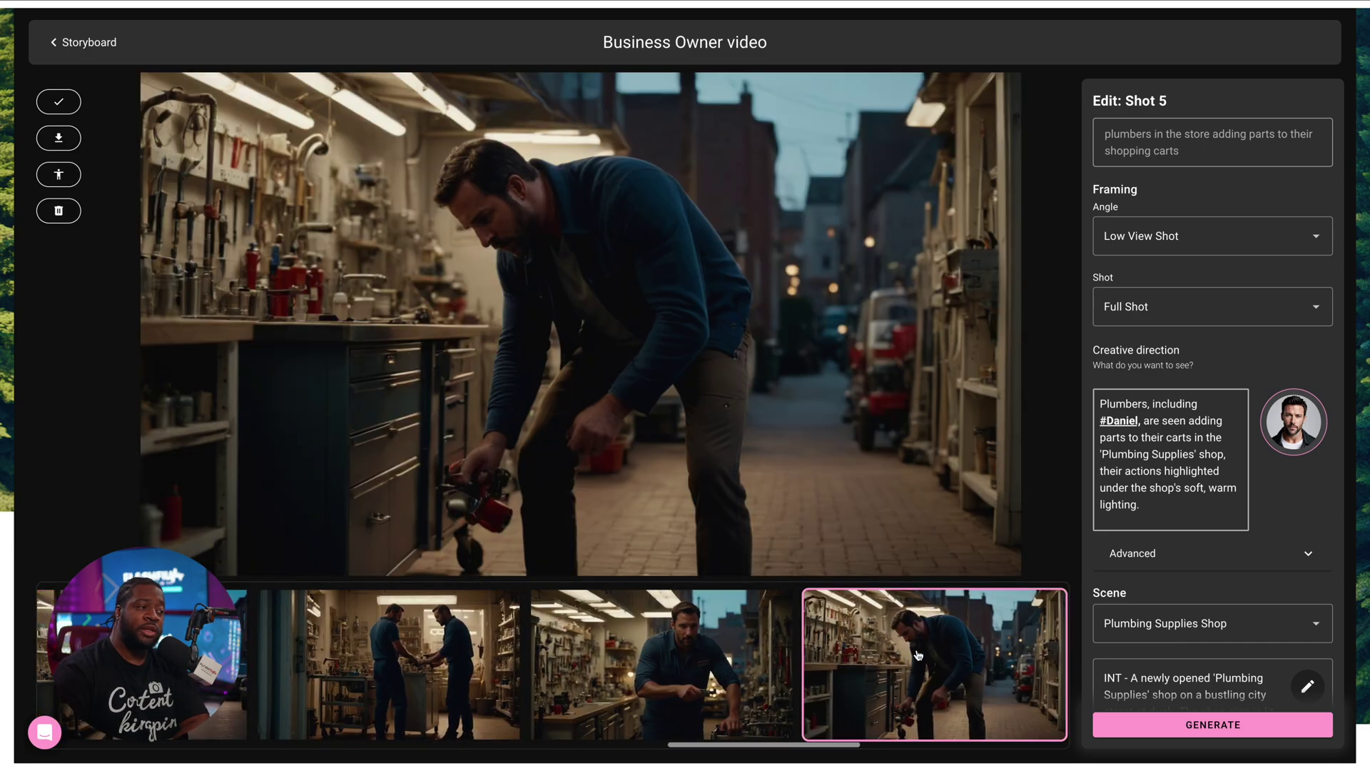
scroll(918, 655, "left", 10)
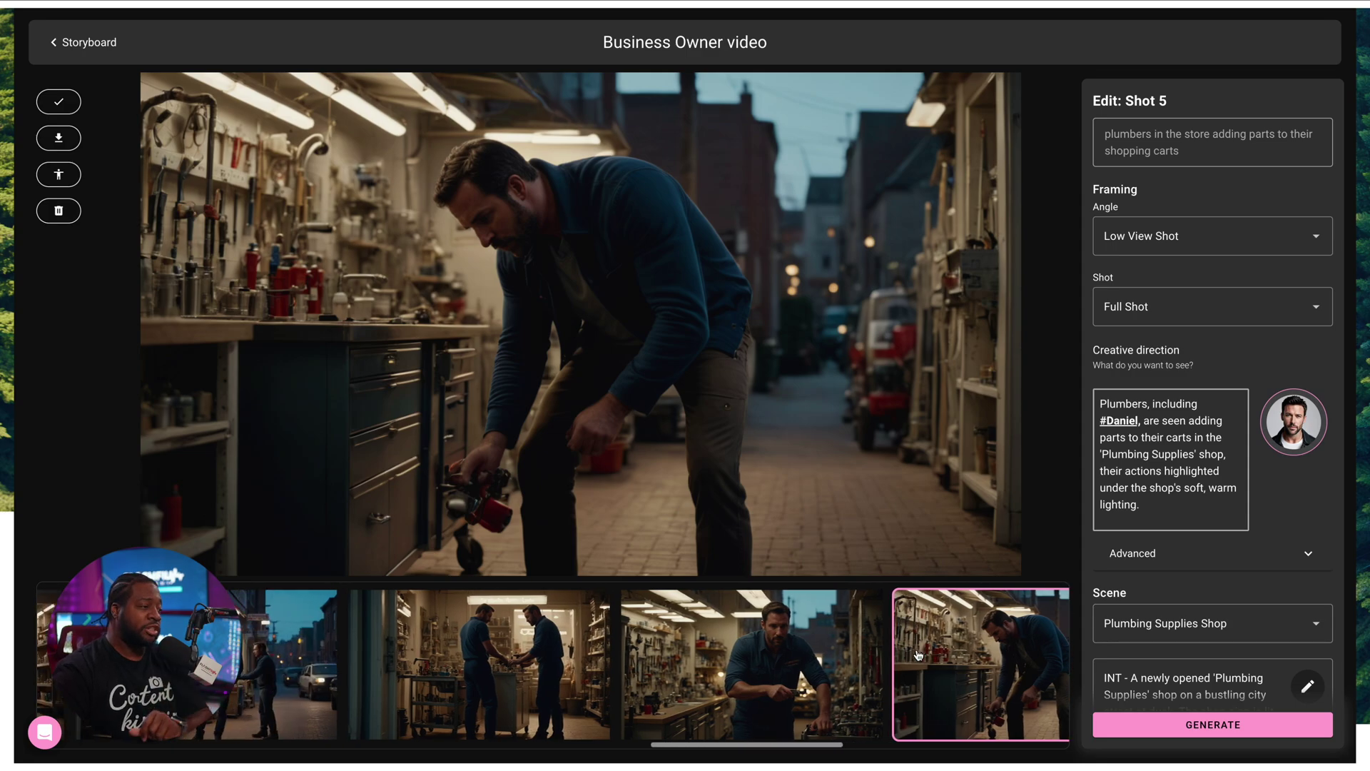
left_click(272, 664)
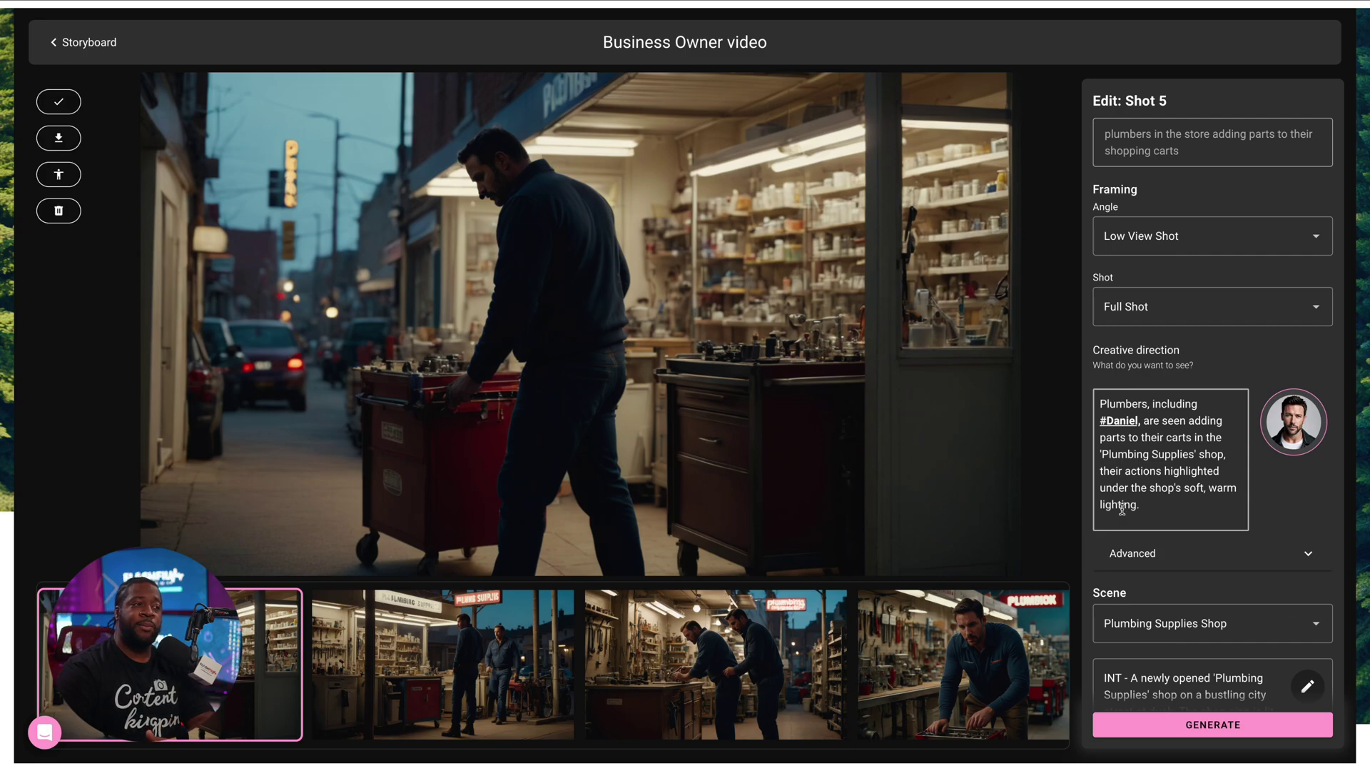
- Check the available characters without adding any, then return to the storyboard
left_click(1298, 432)
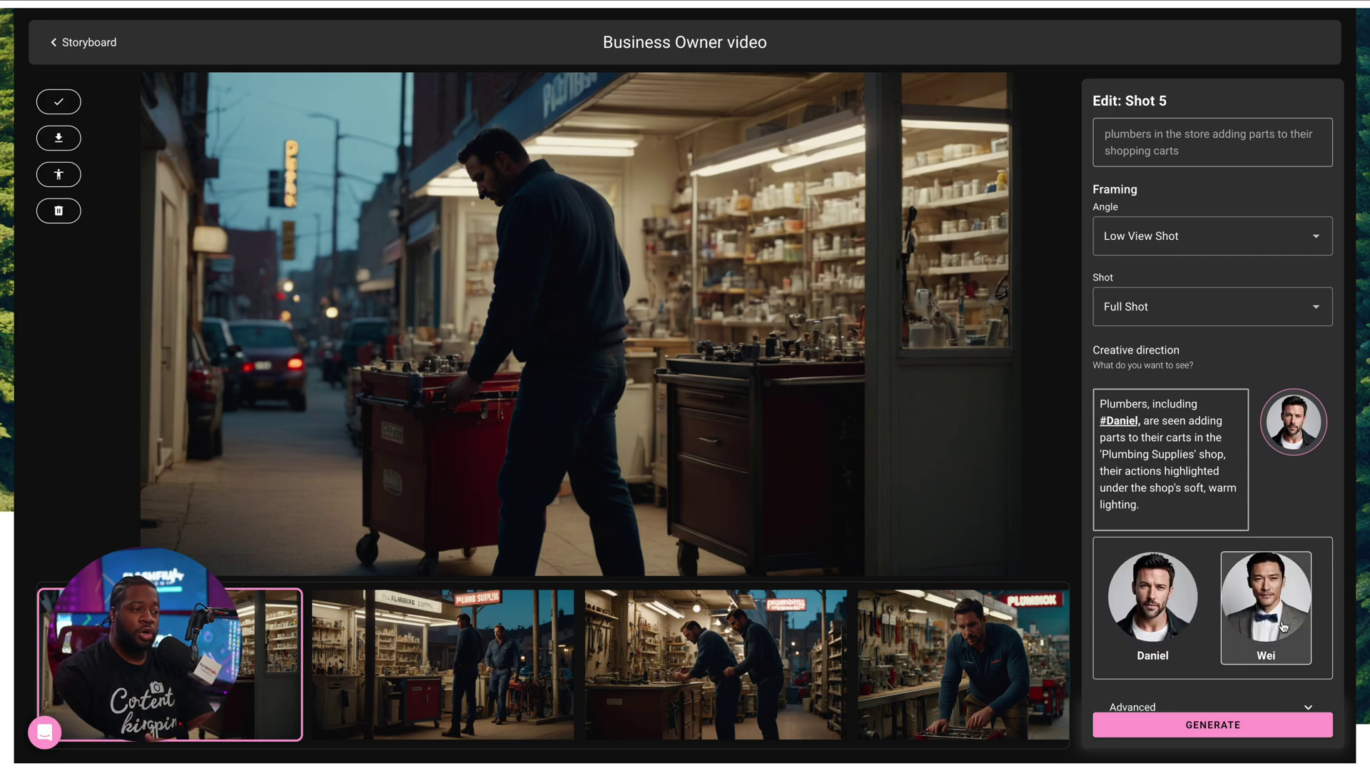
left_click(1309, 432)
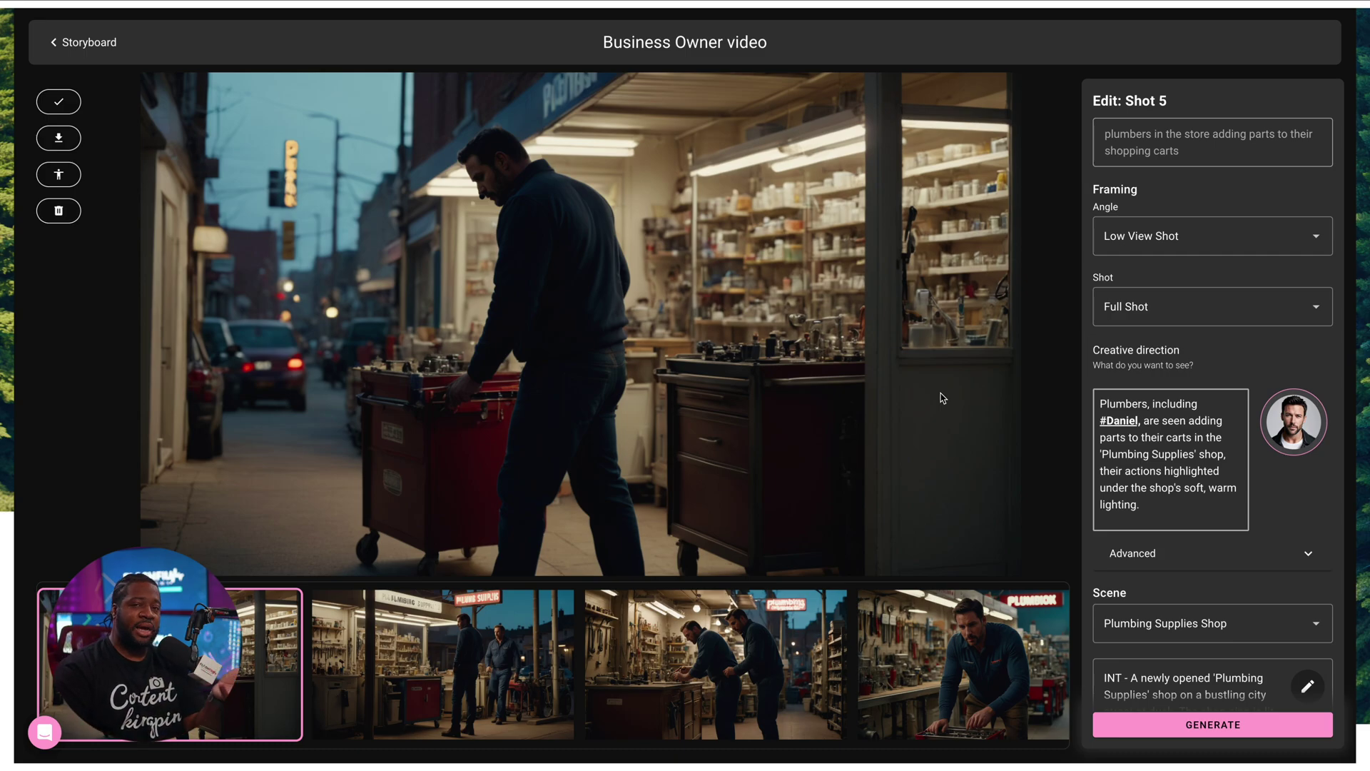
left_click(83, 42)
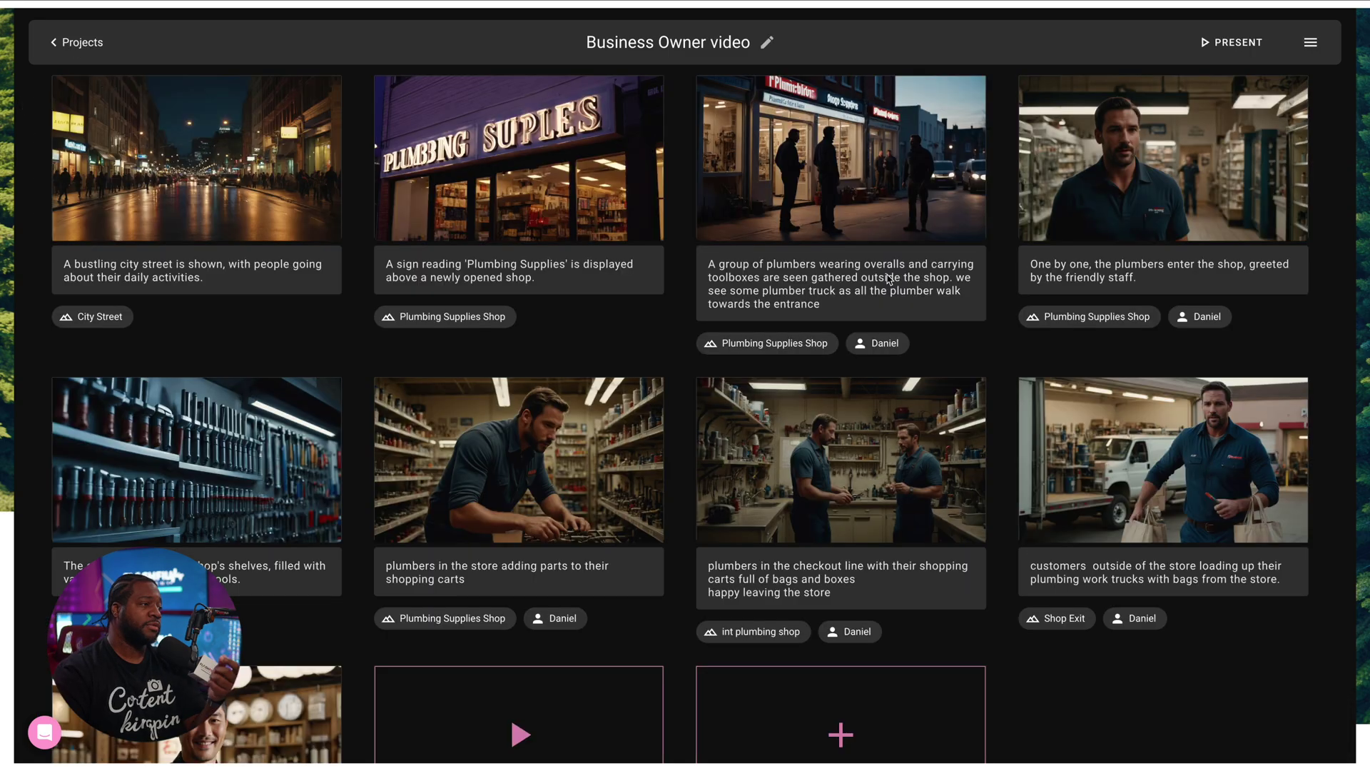
scroll(971, 376, "down", 2)
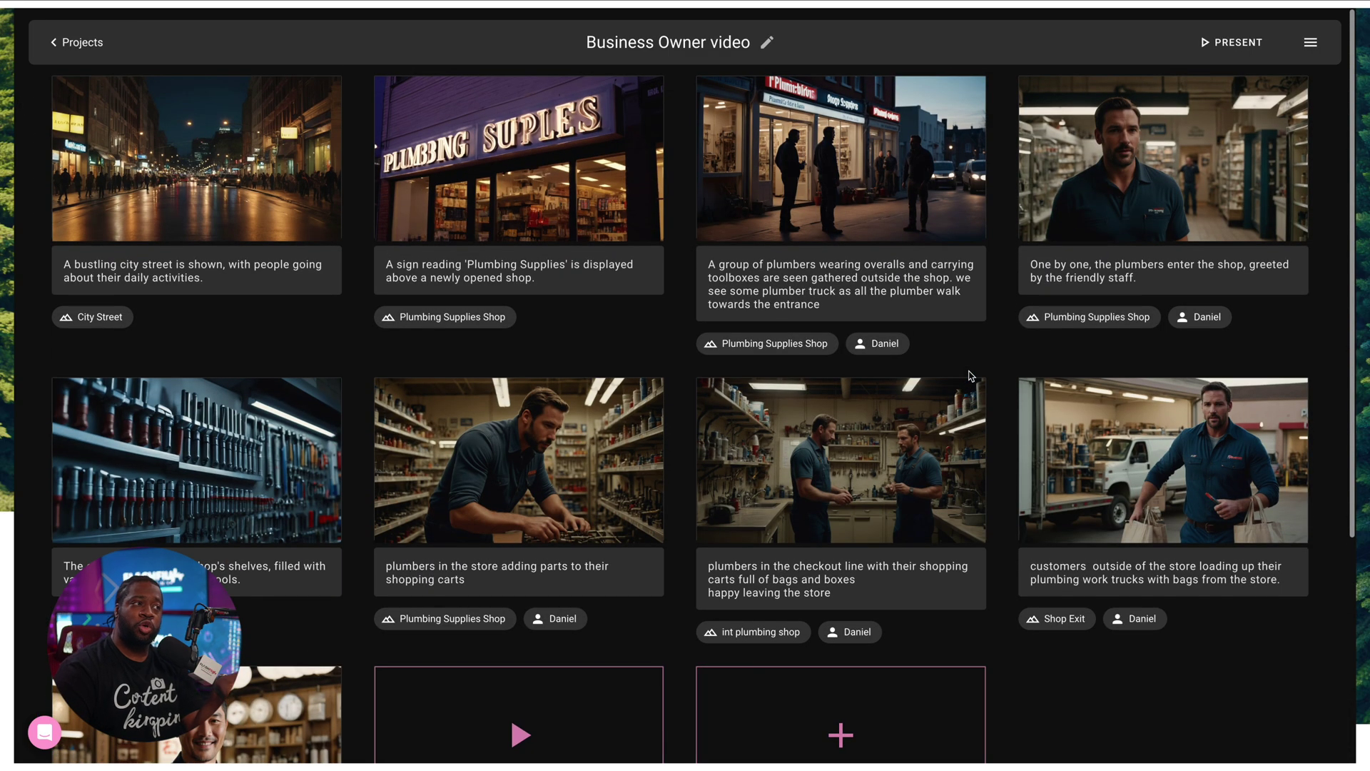